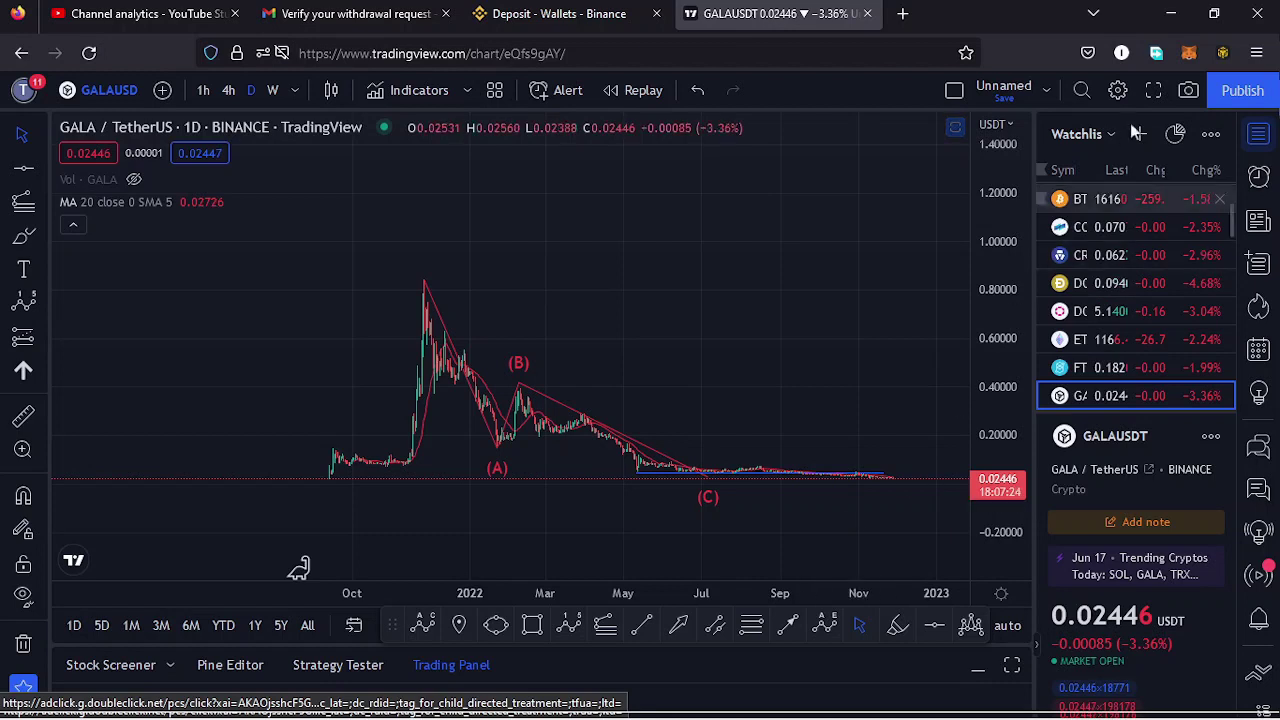
# Hide the watchlist panel and frame the GALA/USDT price history with its (A)(B)(C) correction
pyautogui.click(1258, 136)
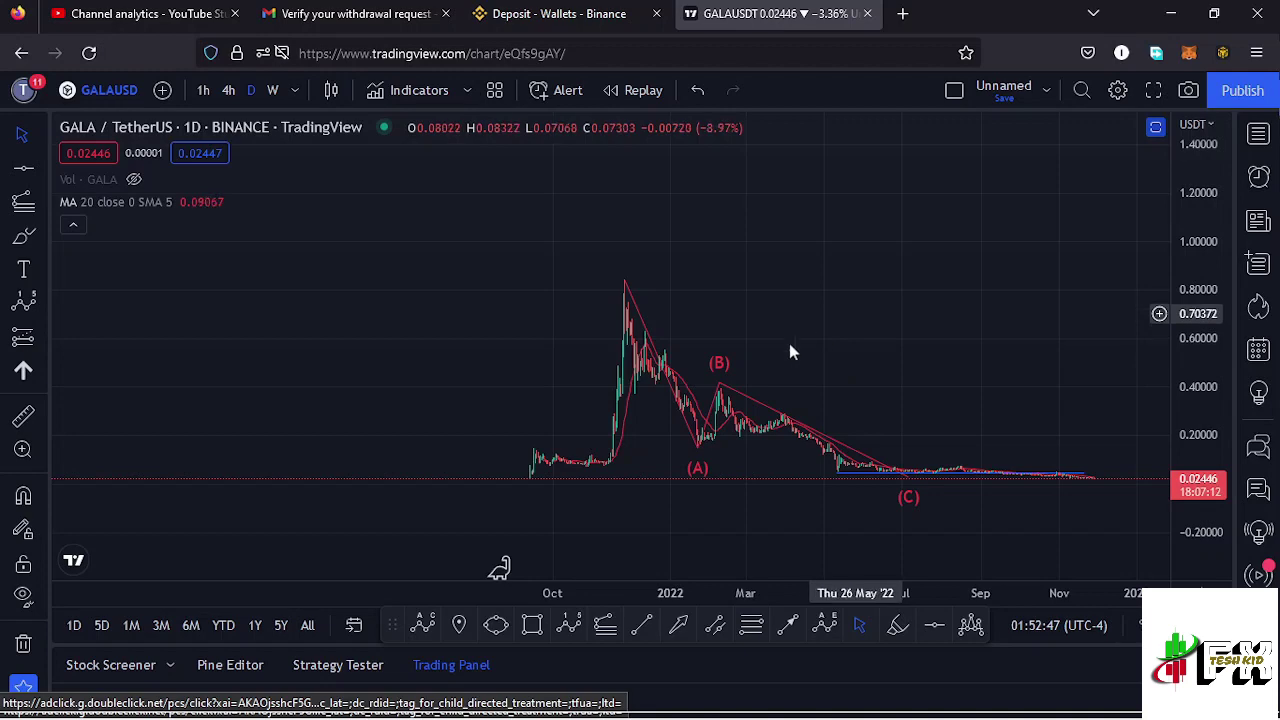
pyautogui.scroll(1, 665, 405)
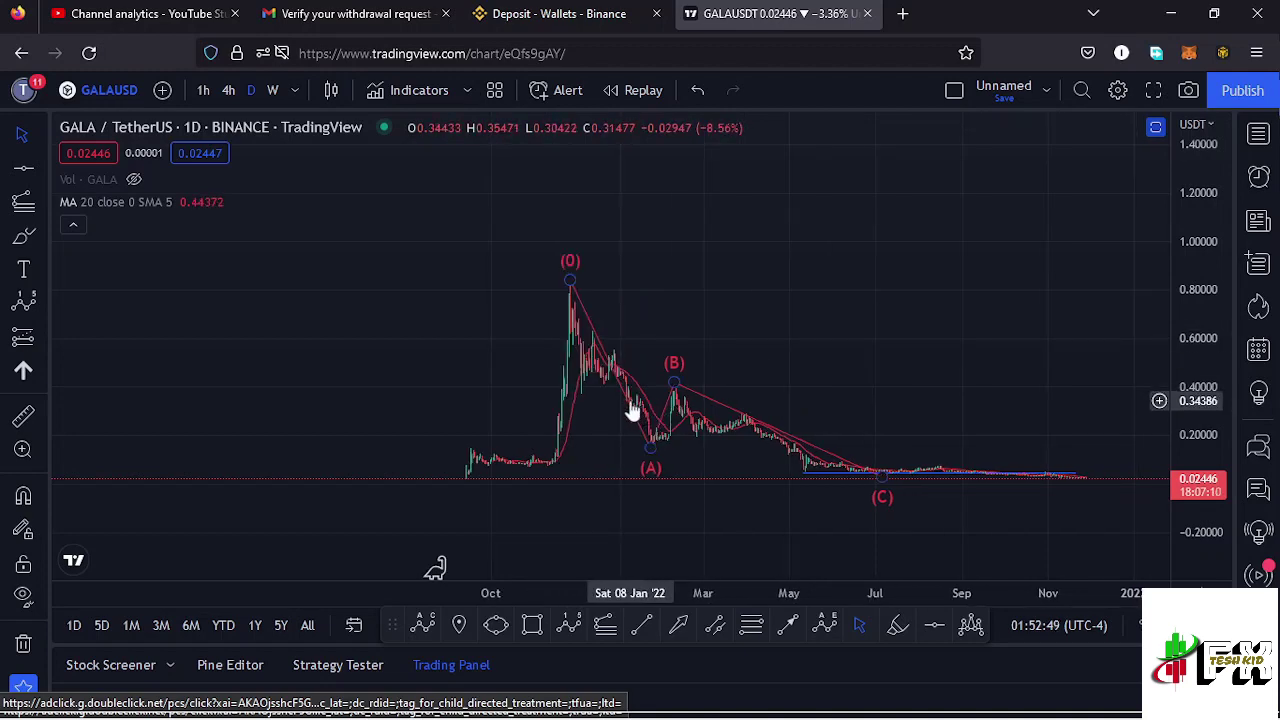
pyautogui.scroll(2, 551, 343)
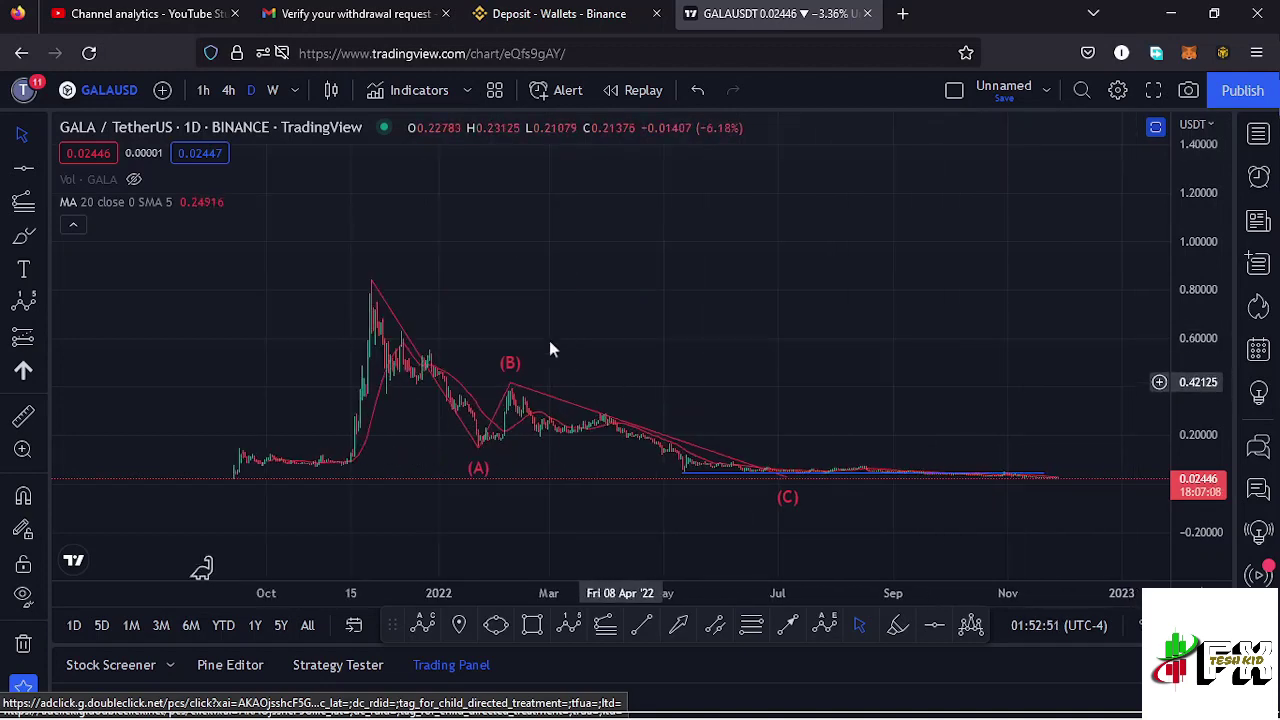
pyautogui.moveTo(503, 335); pyautogui.dragTo(615, 309)
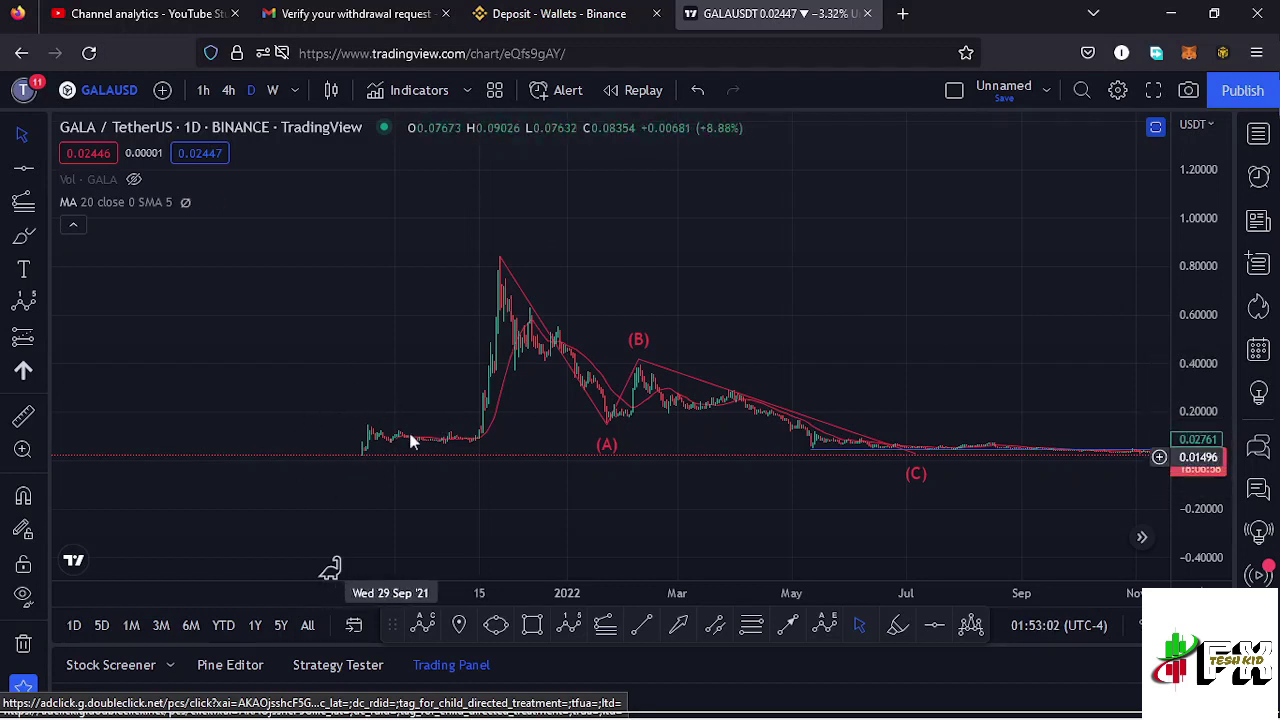
pyautogui.click(500, 265)
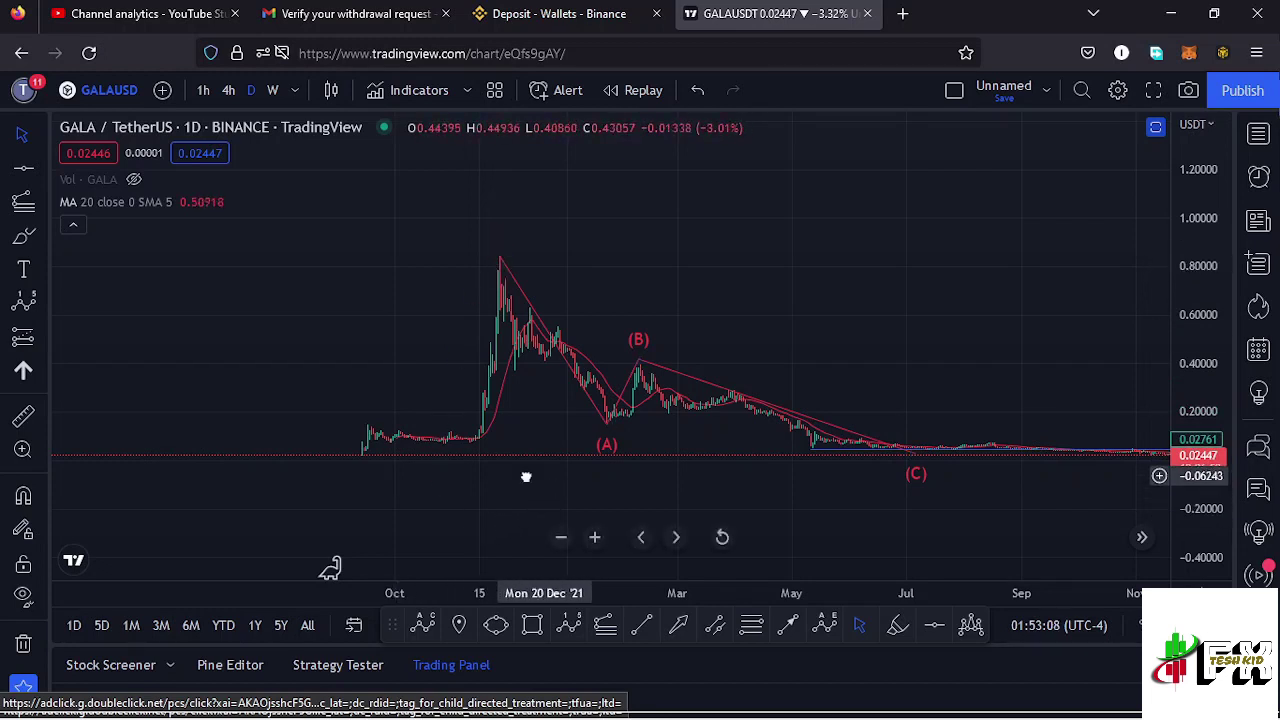
pyautogui.moveTo(539, 483); pyautogui.dragTo(490, 468)
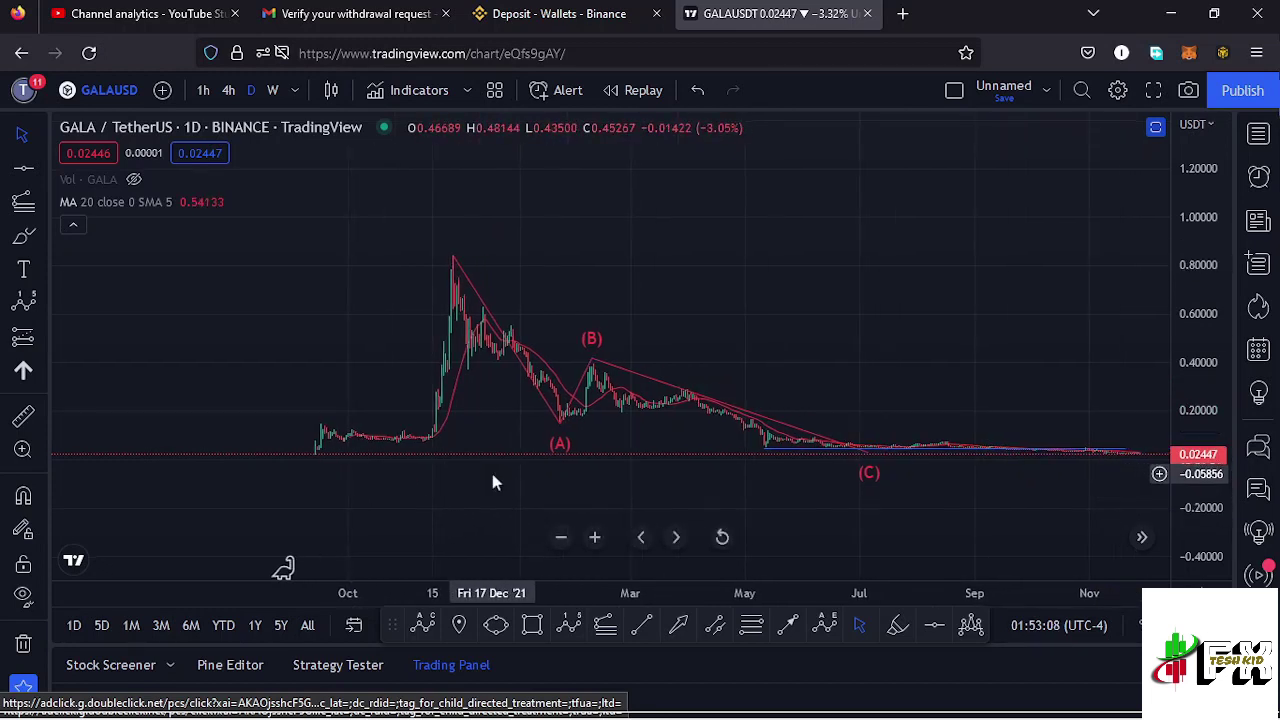
# Draw a (0)–(5) impulse from the Sept 2021 low, Nov 2021 peak and June 2022 low to about 1.39
pyautogui.click(317, 452)
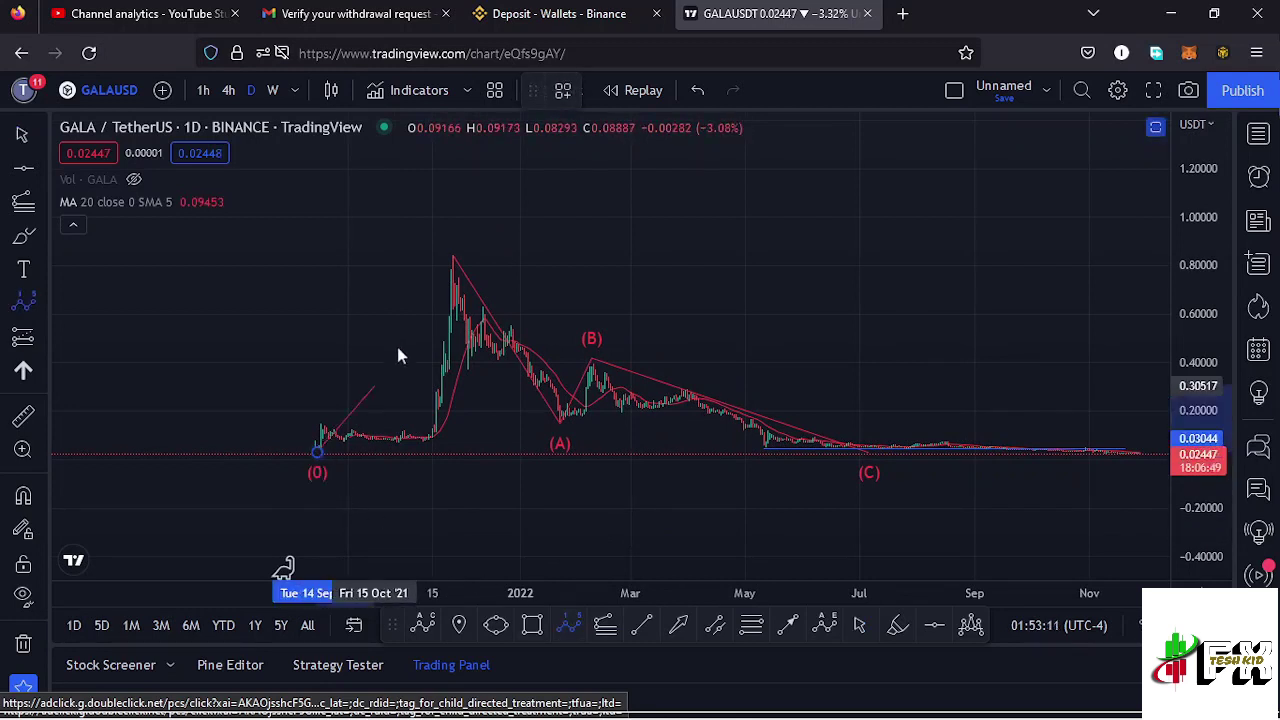
pyautogui.click(451, 255)
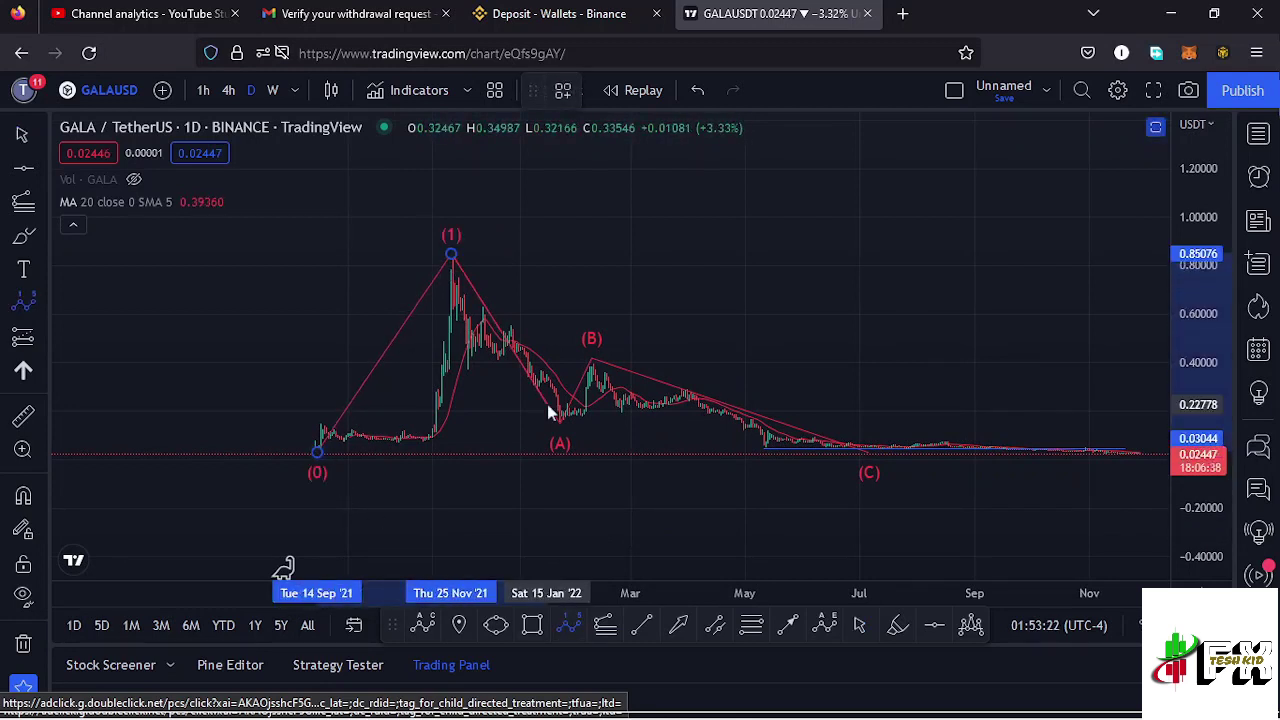
pyautogui.click(547, 404)
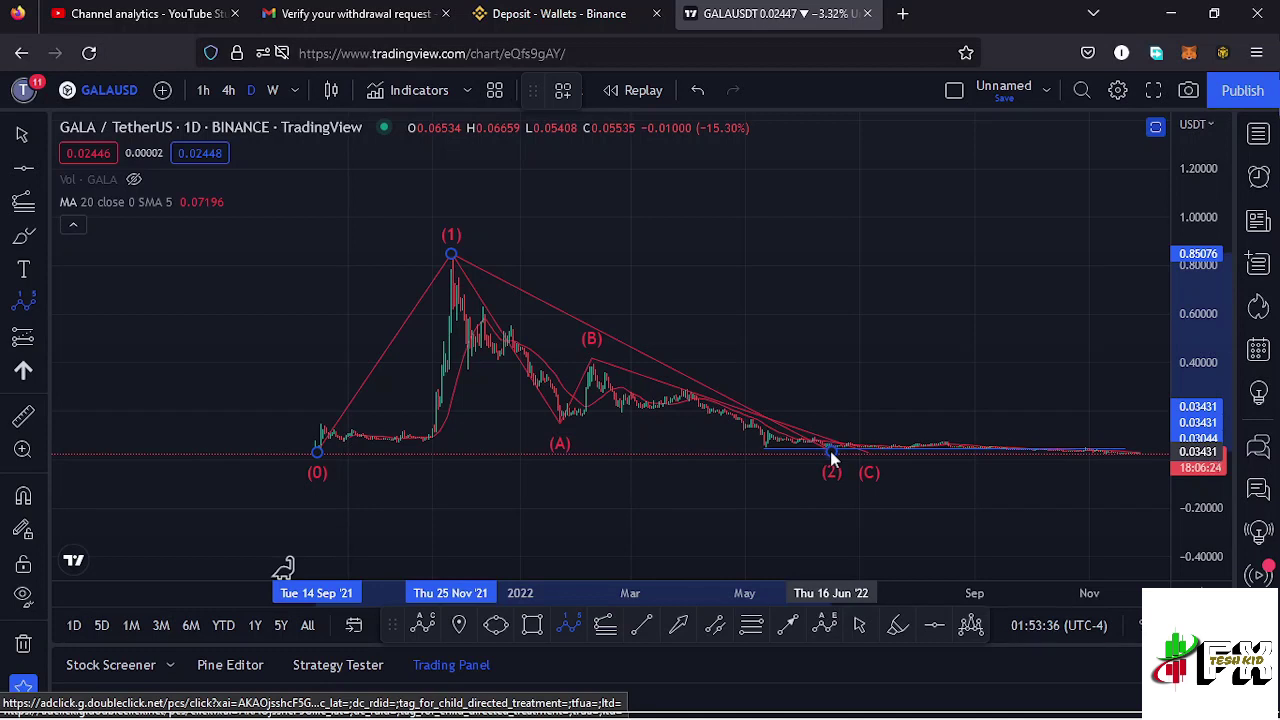
pyautogui.click(830, 451)
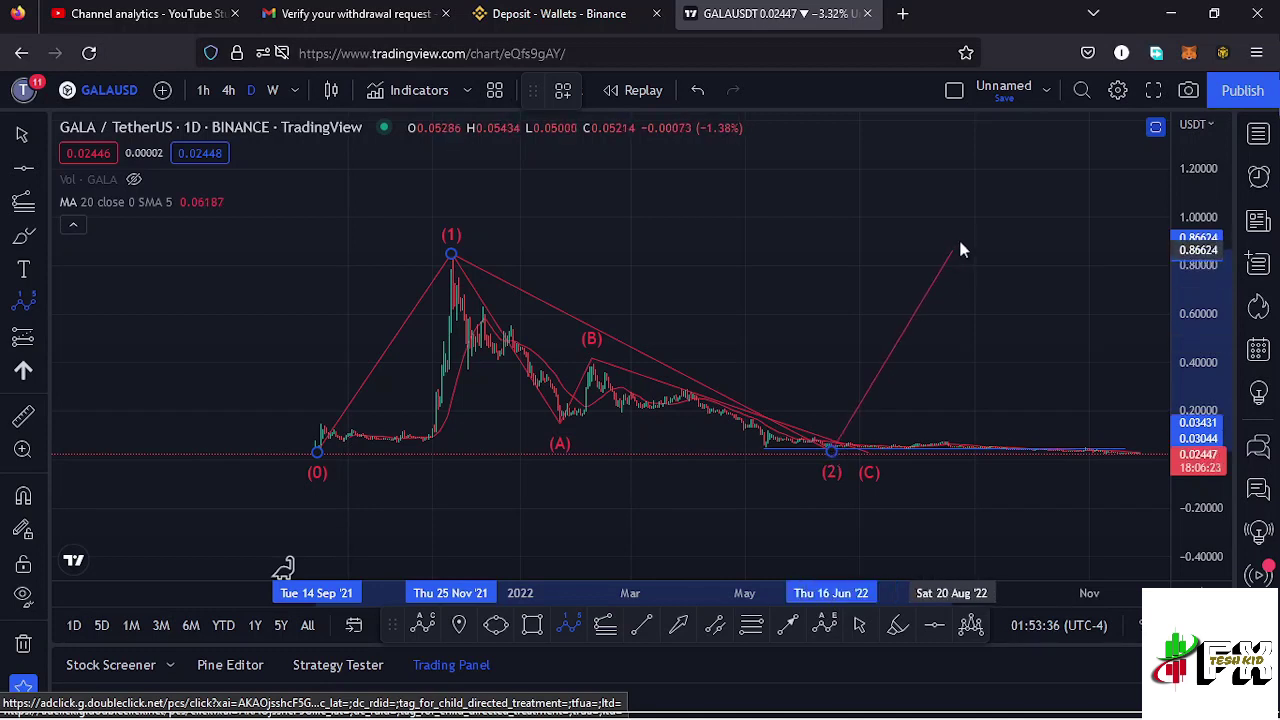
pyautogui.click(1007, 140)
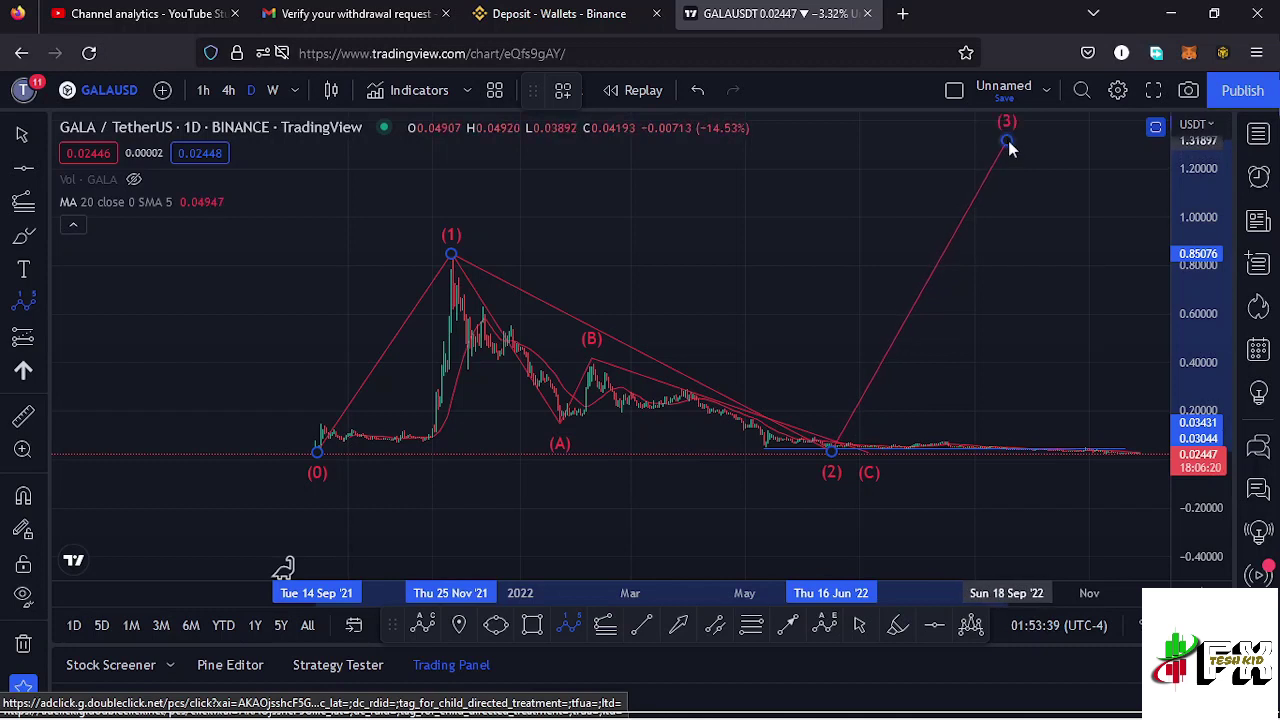
pyautogui.click(1085, 246)
pyautogui.click(1144, 140)
pyautogui.hscroll(3, 1093, 158)
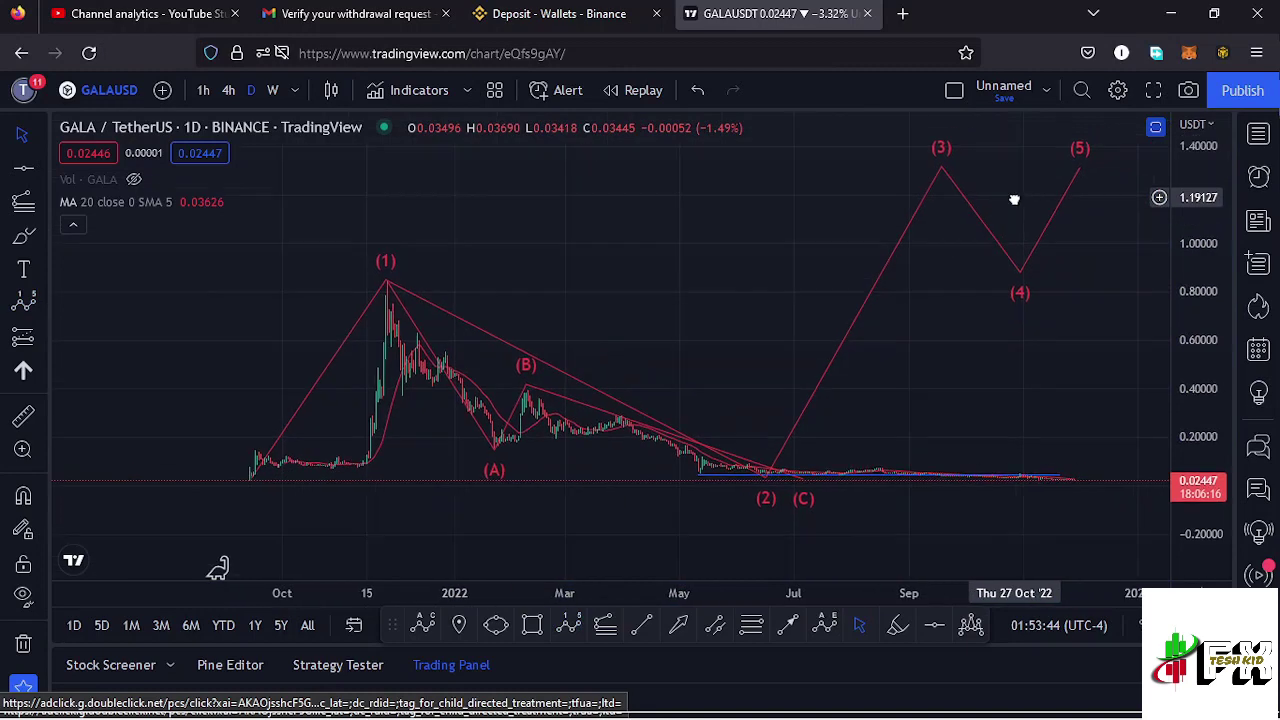
pyautogui.moveTo(940, 362); pyautogui.dragTo(957, 334)
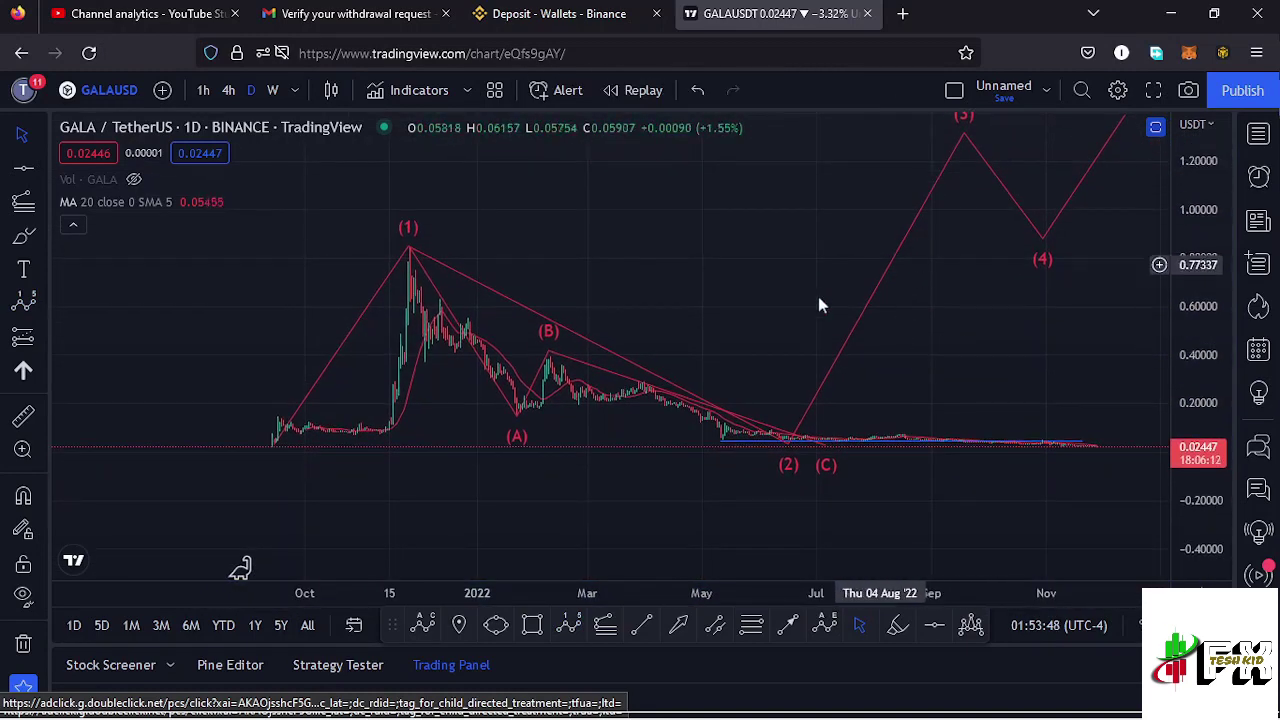
pyautogui.moveTo(705, 299)
pyautogui.mouseDown()
pyautogui.moveTo(657, 296)
pyautogui.moveTo(686, 303)
pyautogui.mouseUp()
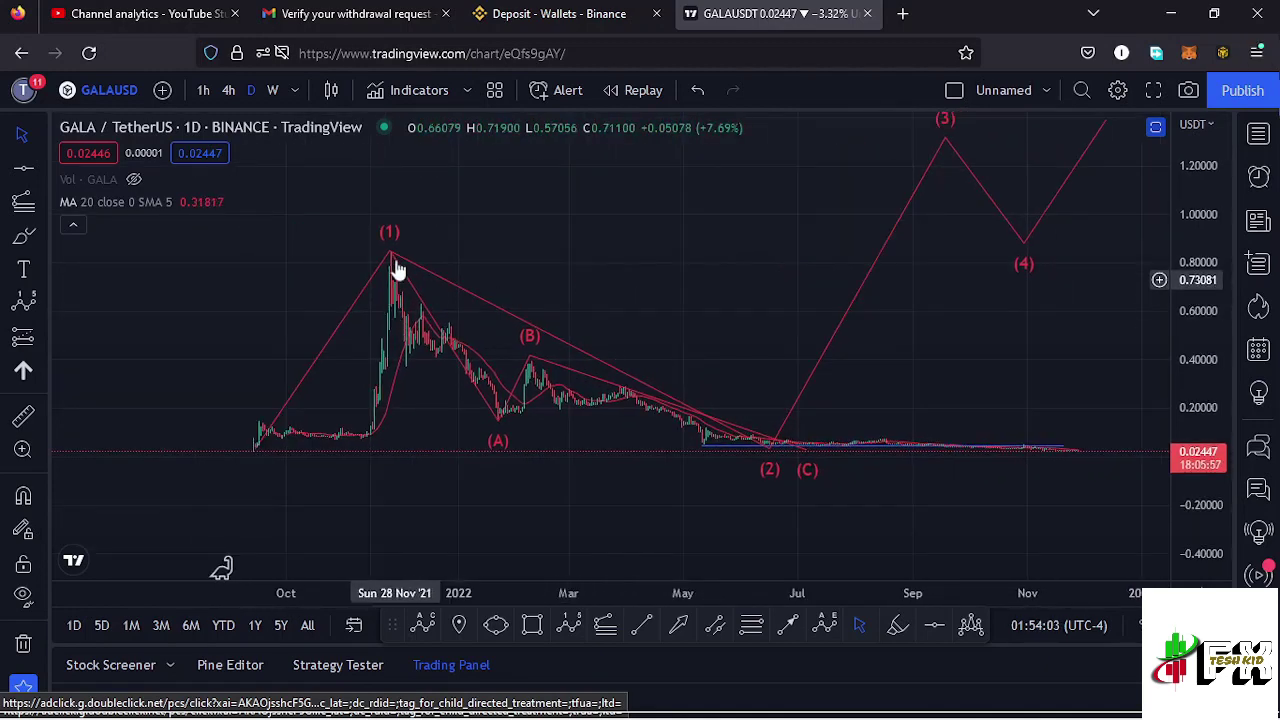
# Colour the (A)(B)(C) correction wave yellow
pyautogui.click(532, 352)
pyautogui.click(600, 92)
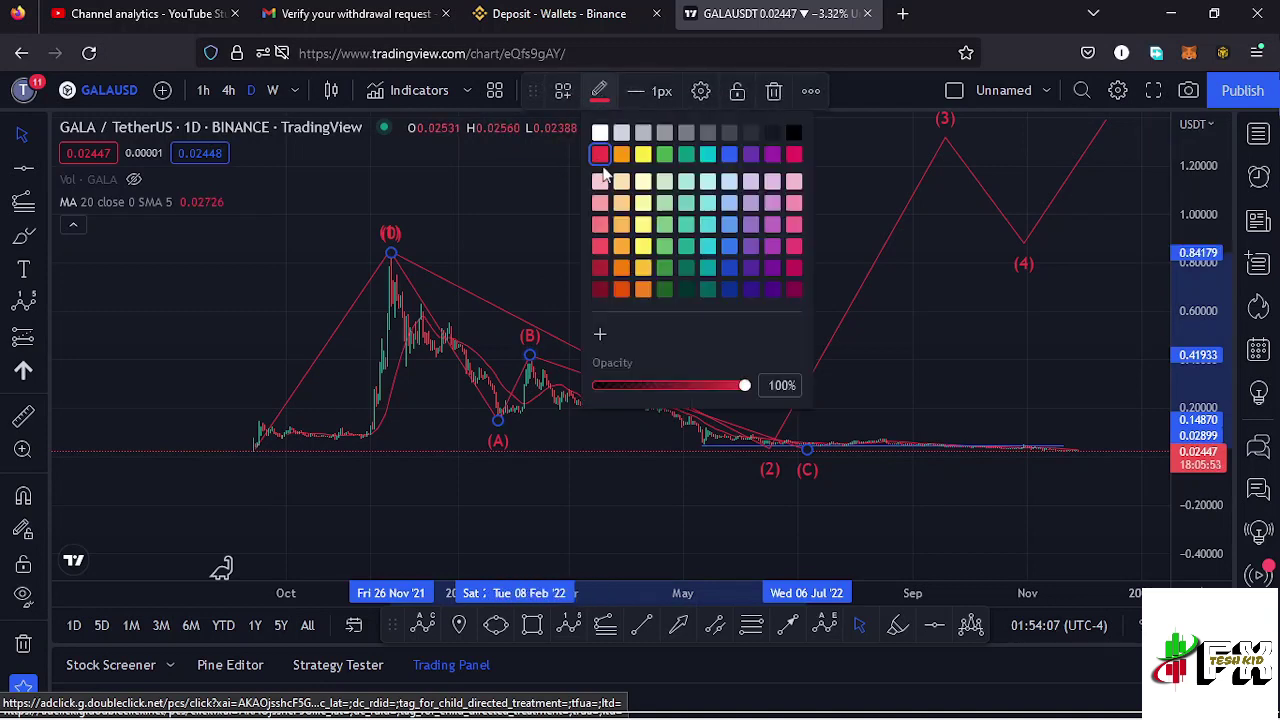
pyautogui.click(643, 155)
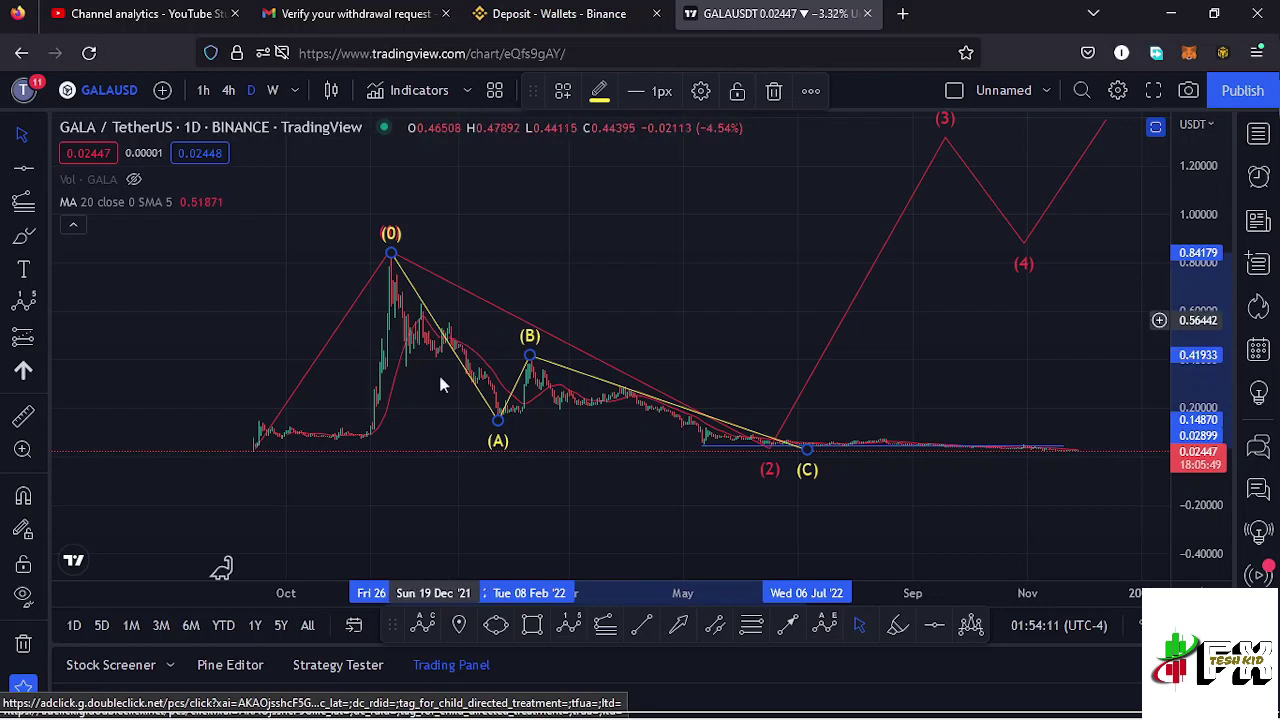
# Inspect the red impulse wave and the horizontal line along the recent lows
pyautogui.click(410, 266)
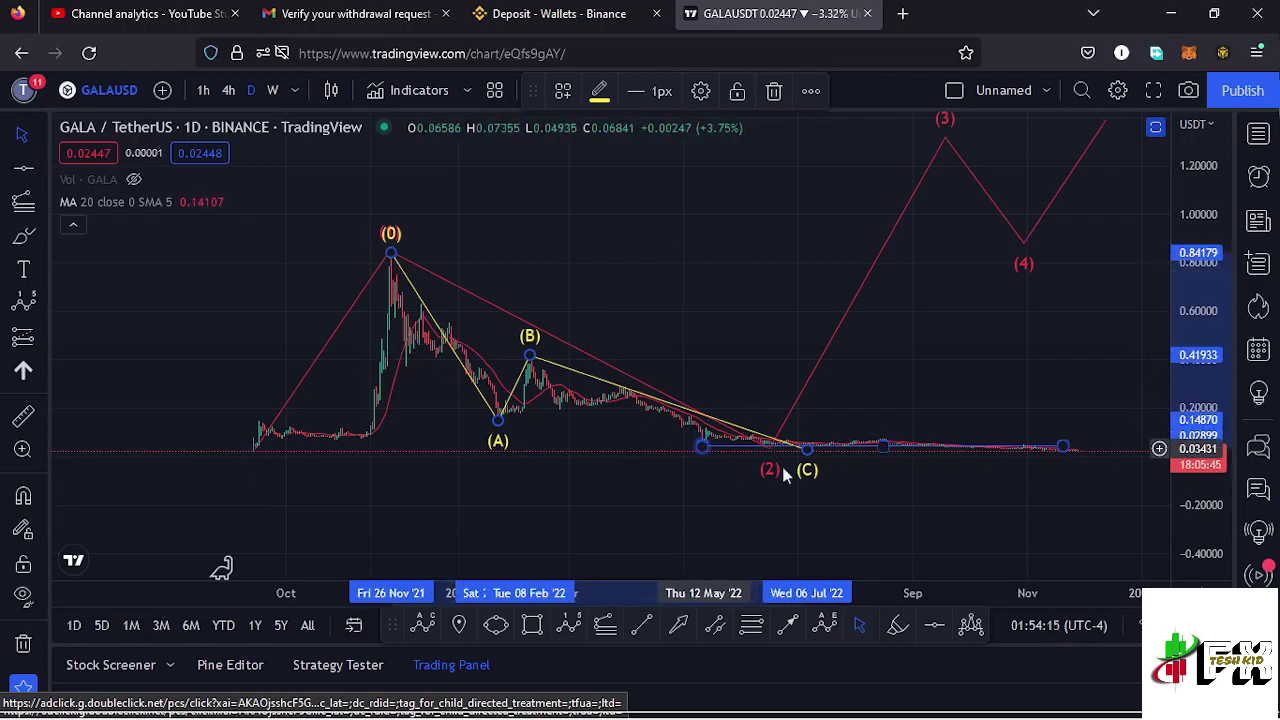
pyautogui.click(752, 447)
pyautogui.click(734, 391)
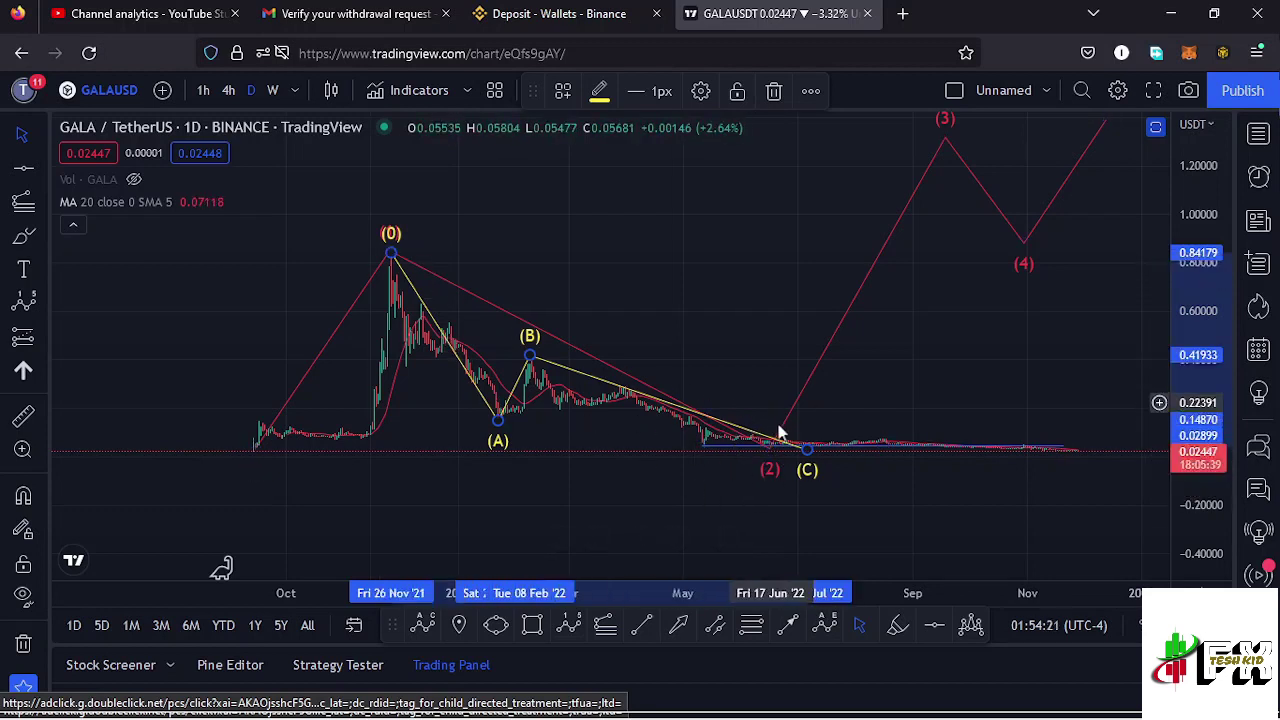
pyautogui.moveTo(770, 337); pyautogui.dragTo(703, 343)
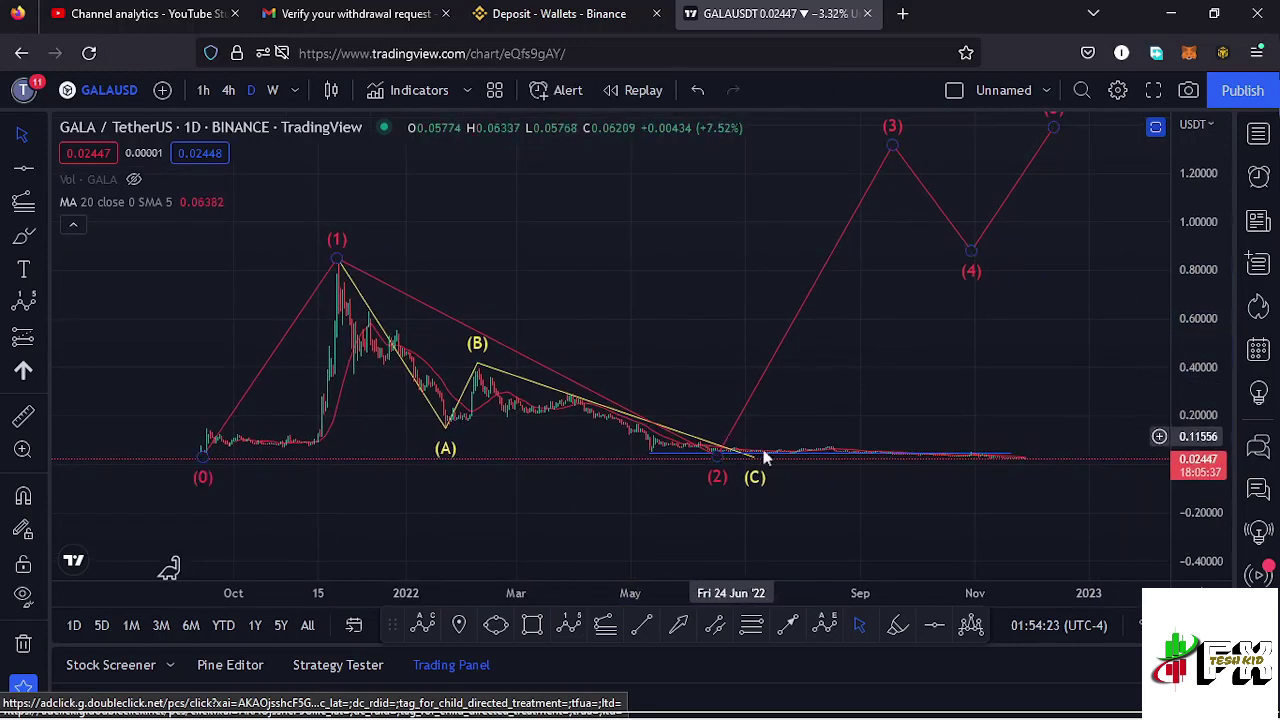
# Measure the roughly 97% drop from the wave (1) peak to the recent lows
pyautogui.click(930, 455)
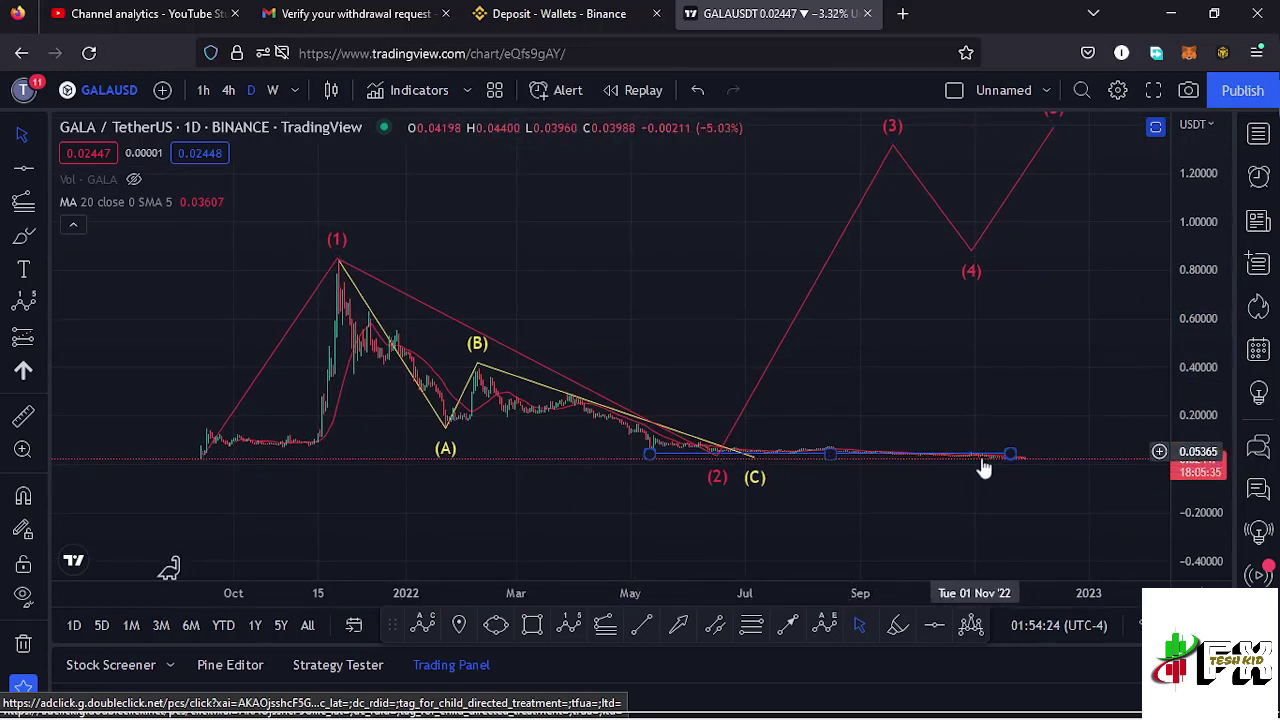
pyautogui.click(23, 414)
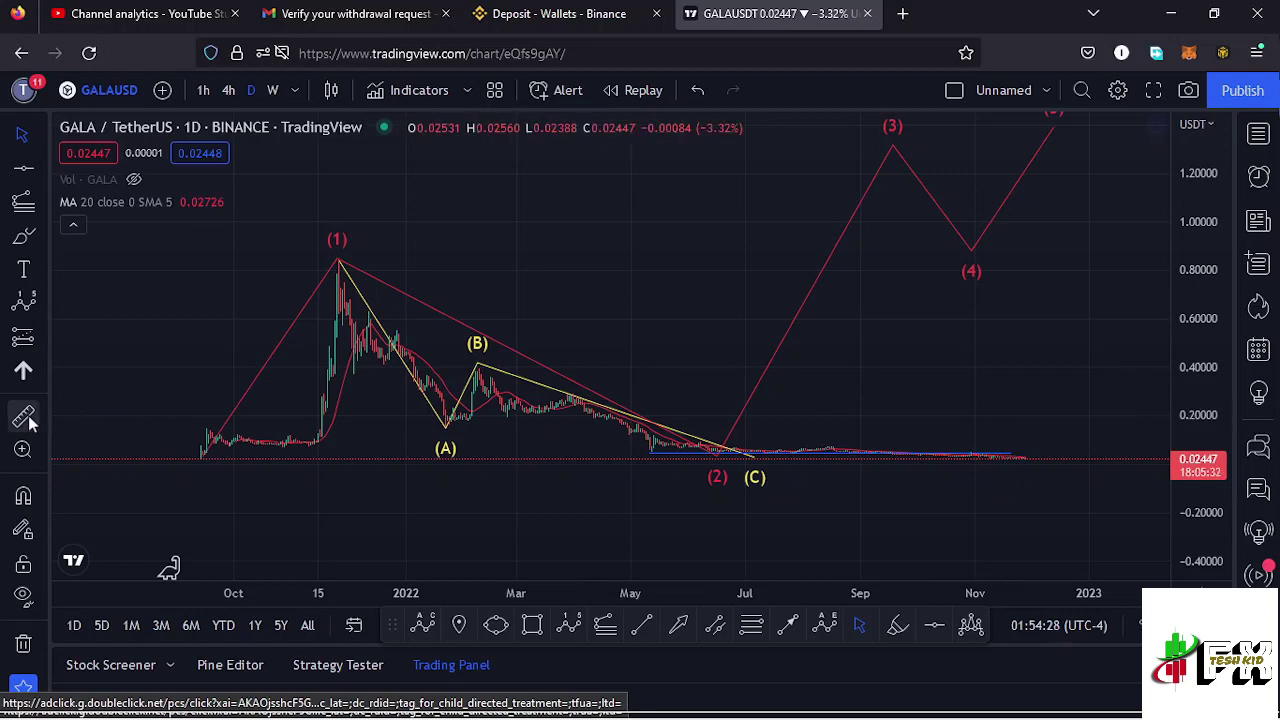
pyautogui.click(338, 260)
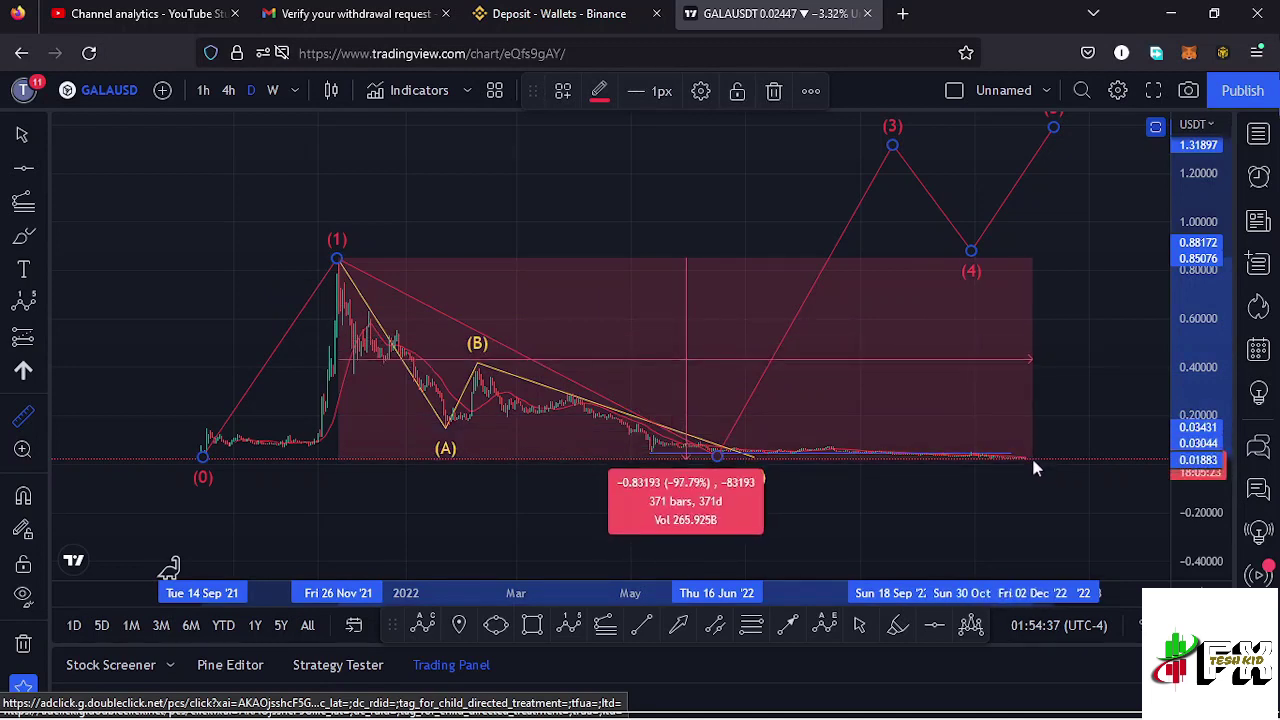
pyautogui.click(1030, 452)
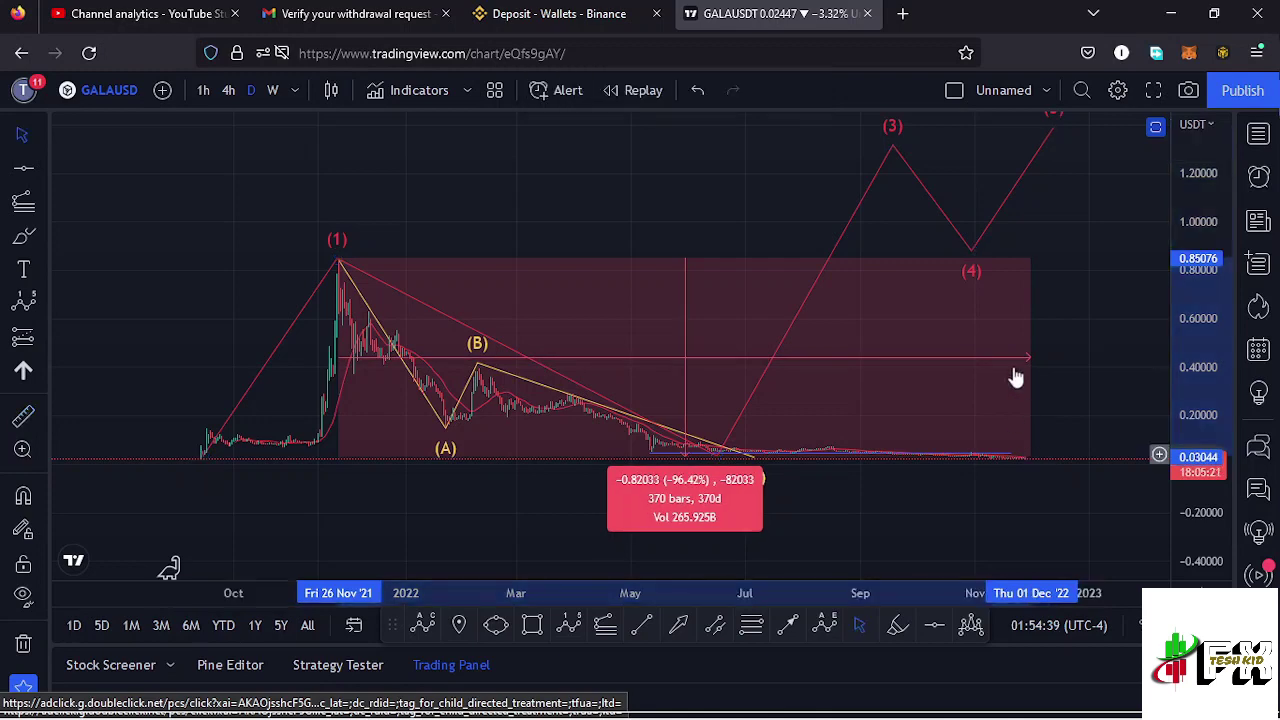
pyautogui.click(1100, 325)
# Review the red impulse wave and pick the Fib Retracement tool
pyautogui.moveTo(962, 359); pyautogui.dragTo(956, 363)
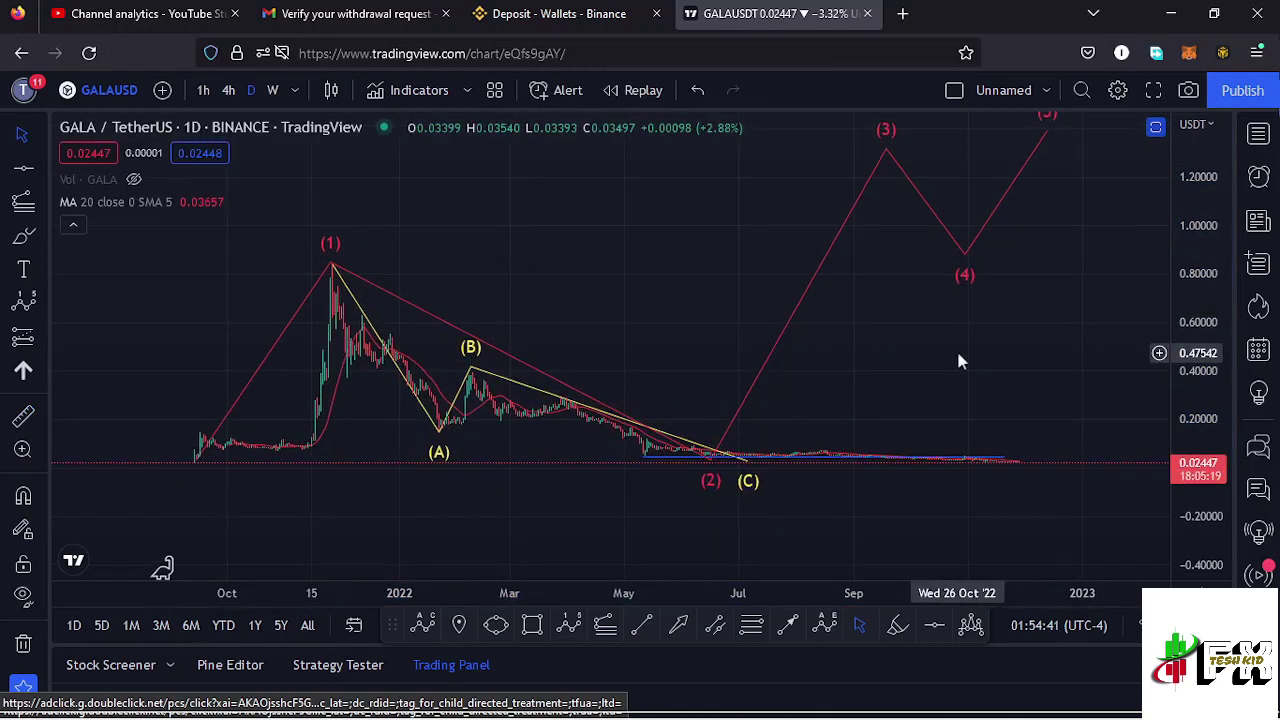
pyautogui.click(873, 394)
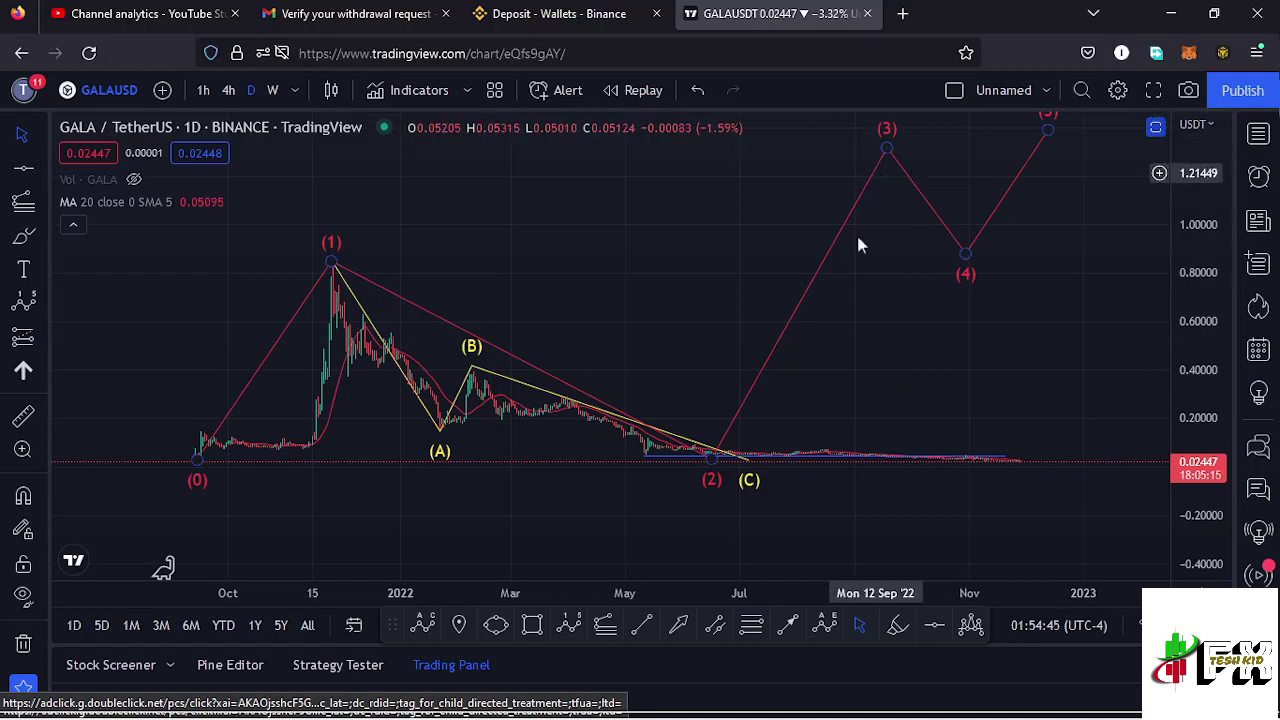
pyautogui.click(750, 348)
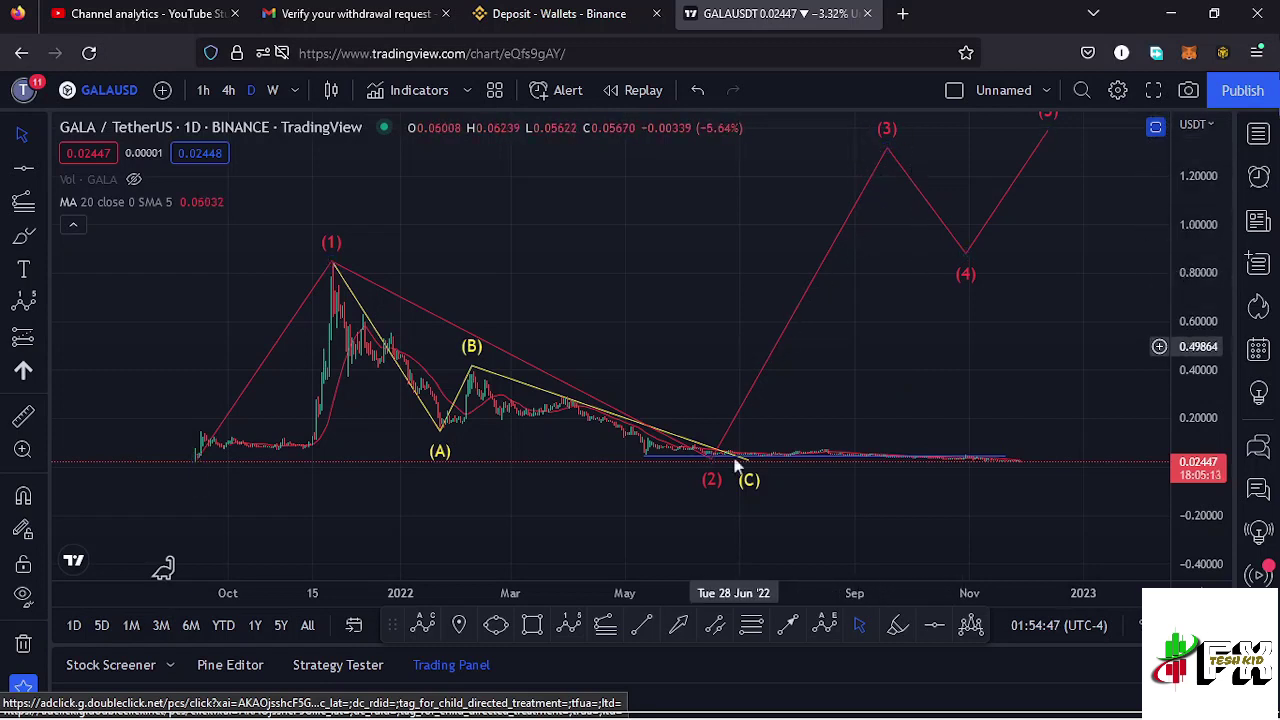
pyautogui.click(605, 625)
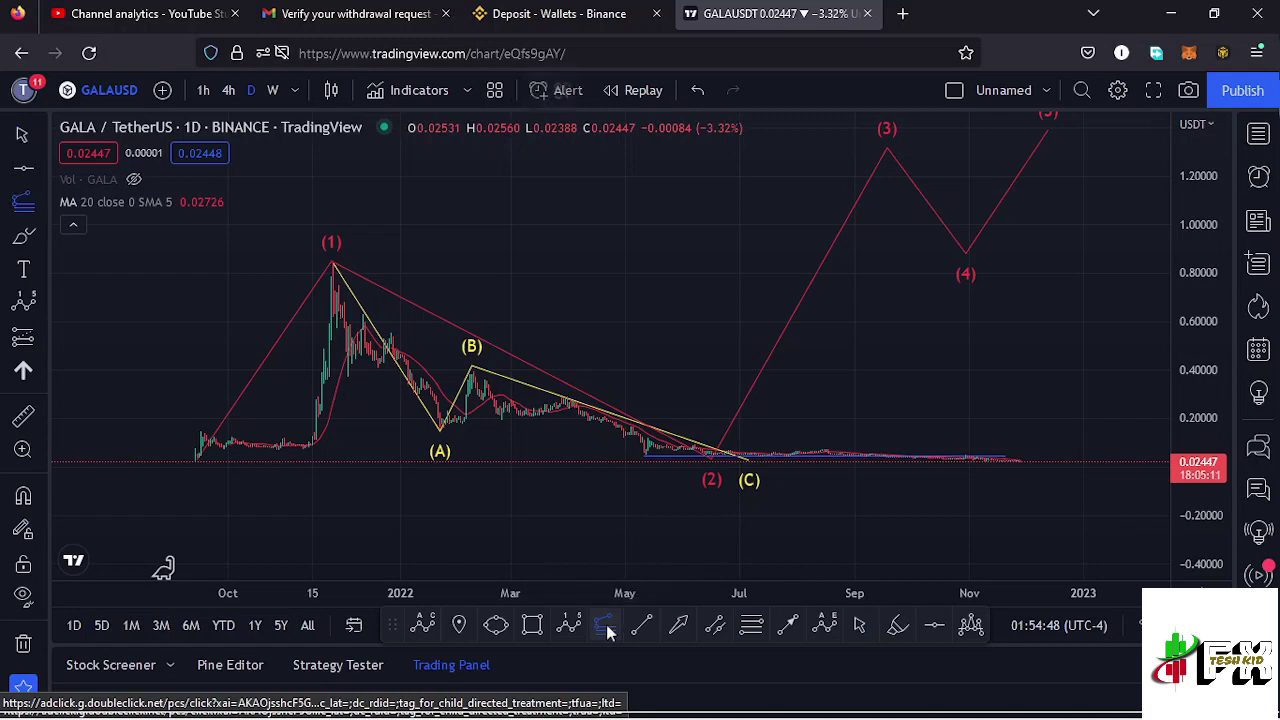
# Draw a Fibonacci retracement from the 0.01883 September 2021 low to the 0.83528 (1) peak
pyautogui.click(195, 459)
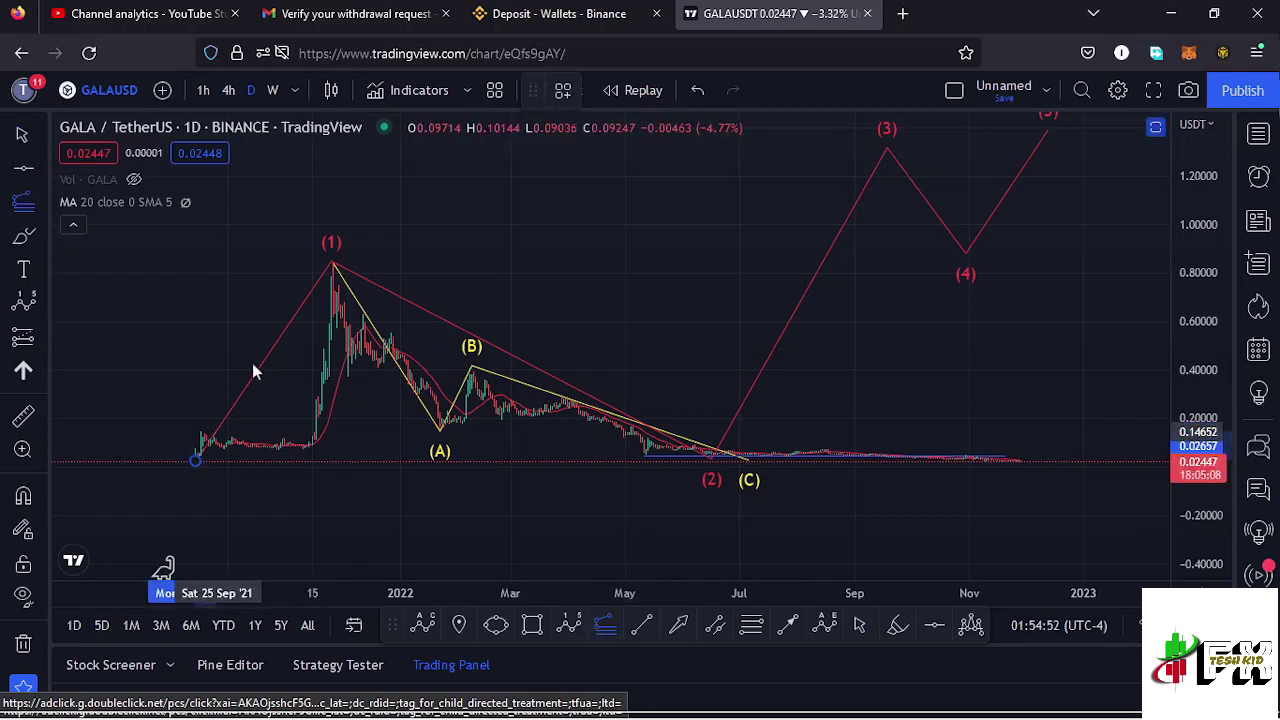
pyautogui.click(333, 265)
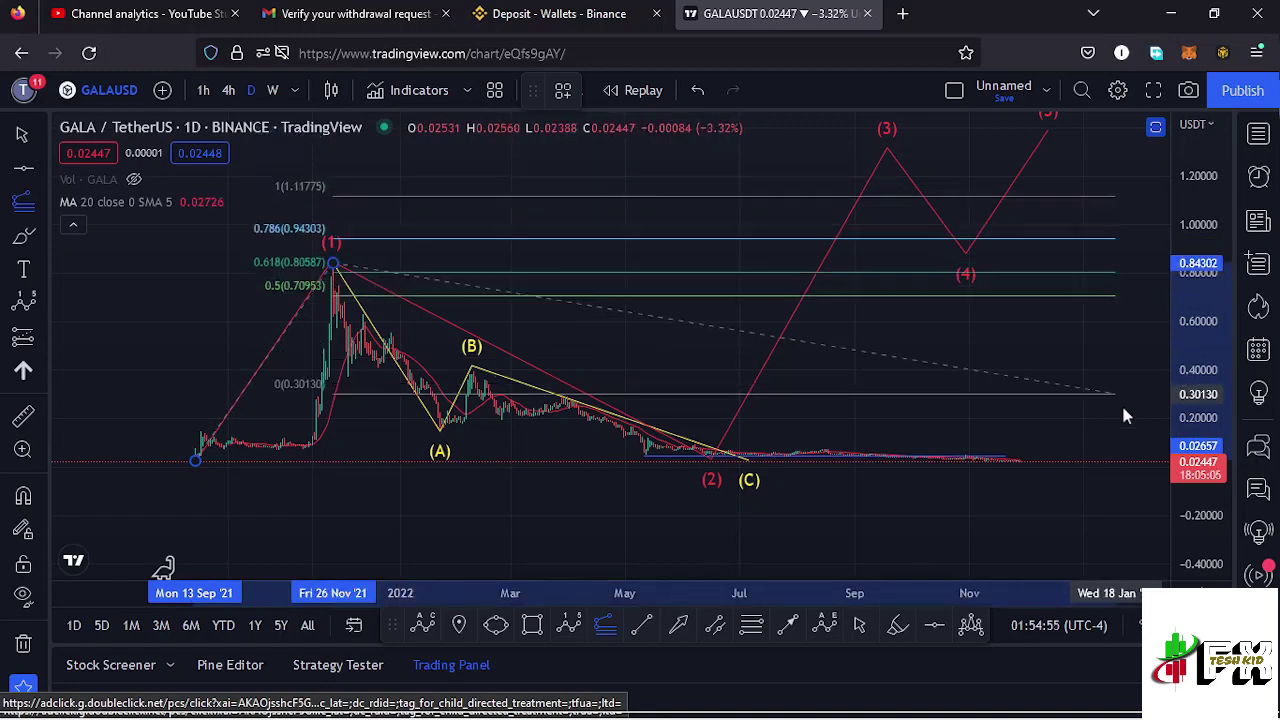
pyautogui.click(1131, 462)
pyautogui.moveTo(1108, 212); pyautogui.dragTo(1064, 272)
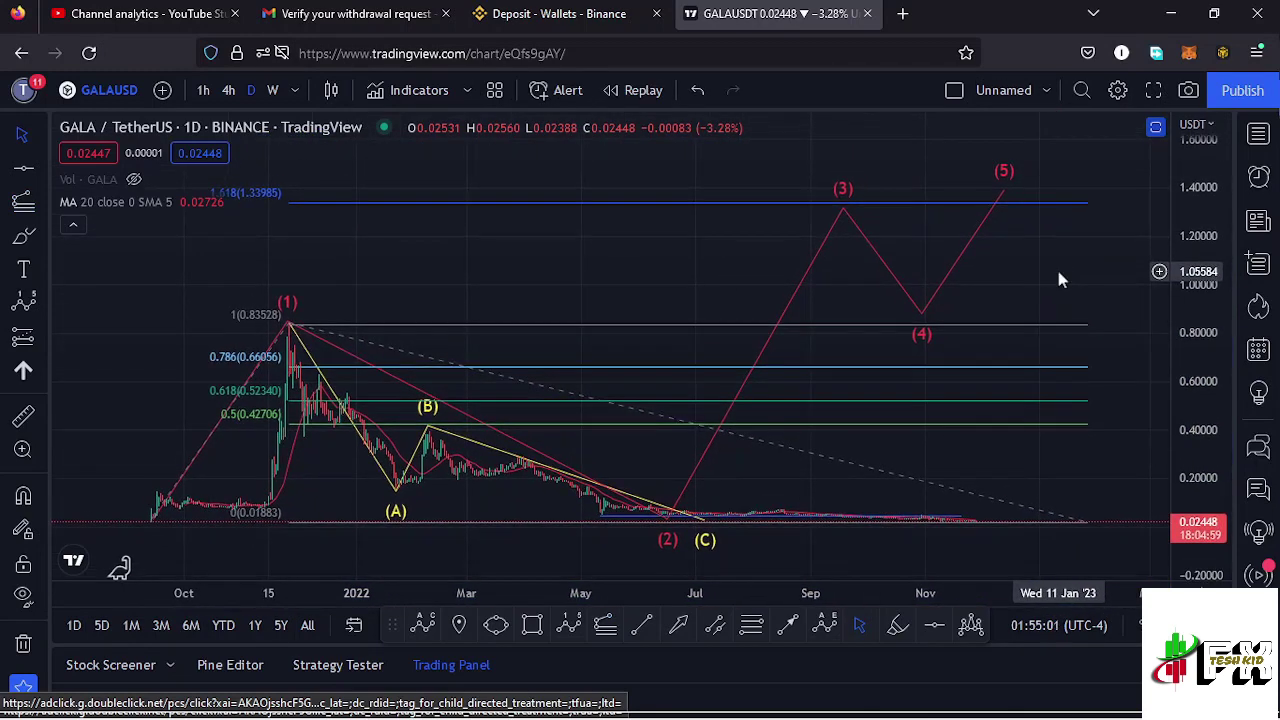
pyautogui.moveTo(697, 276); pyautogui.dragTo(732, 284)
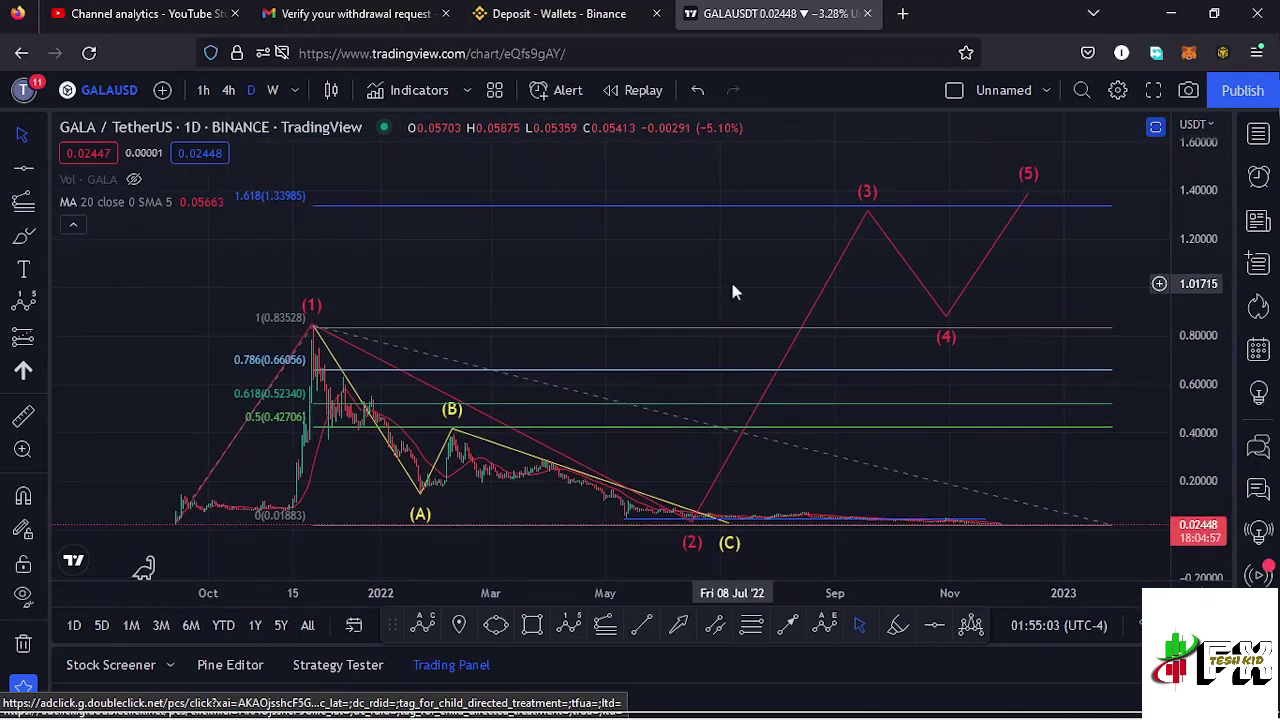
# Raise the projected wave (3) point slightly higher
pyautogui.click(867, 213)
pyautogui.moveTo(867, 213)
pyautogui.mouseDown()
pyautogui.moveTo(871, 200)
pyautogui.moveTo(862, 217)
pyautogui.mouseUp()
pyautogui.moveTo(743, 281); pyautogui.dragTo(762, 261)
pyautogui.moveTo(1046, 463); pyautogui.dragTo(1031, 426)
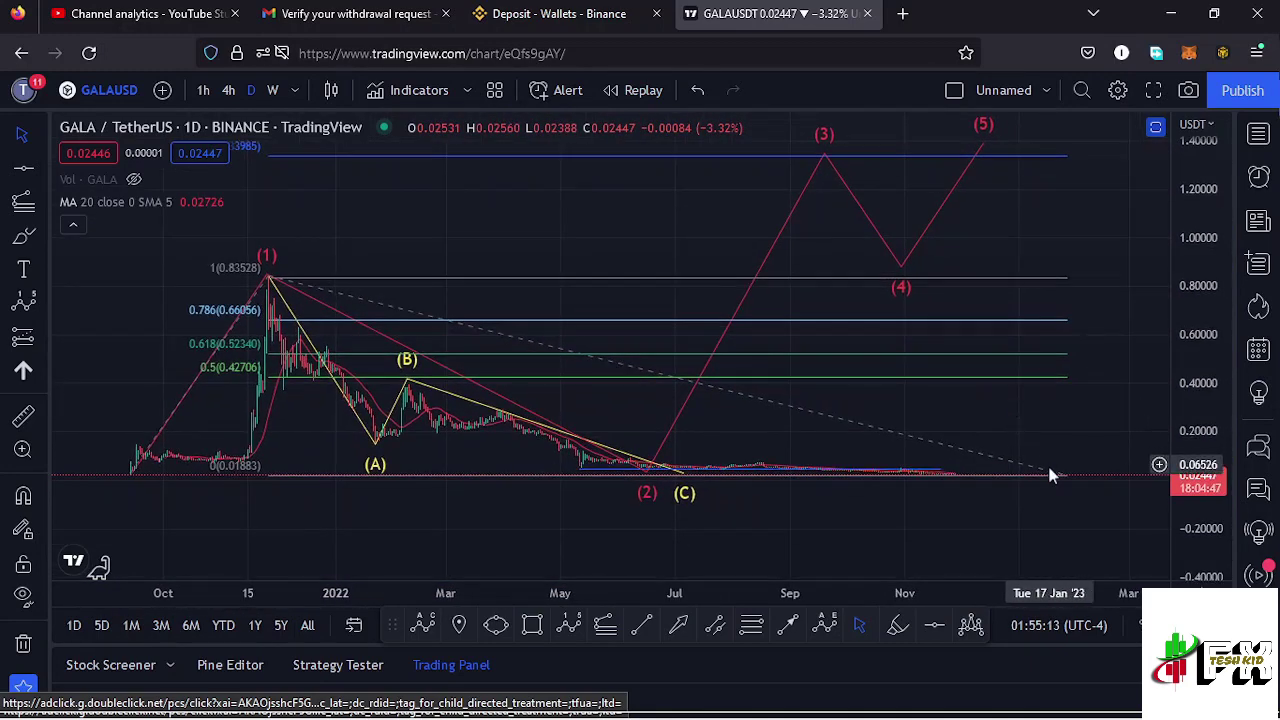
# Delete the Fibonacci retracement from the chart
pyautogui.click(1066, 481)
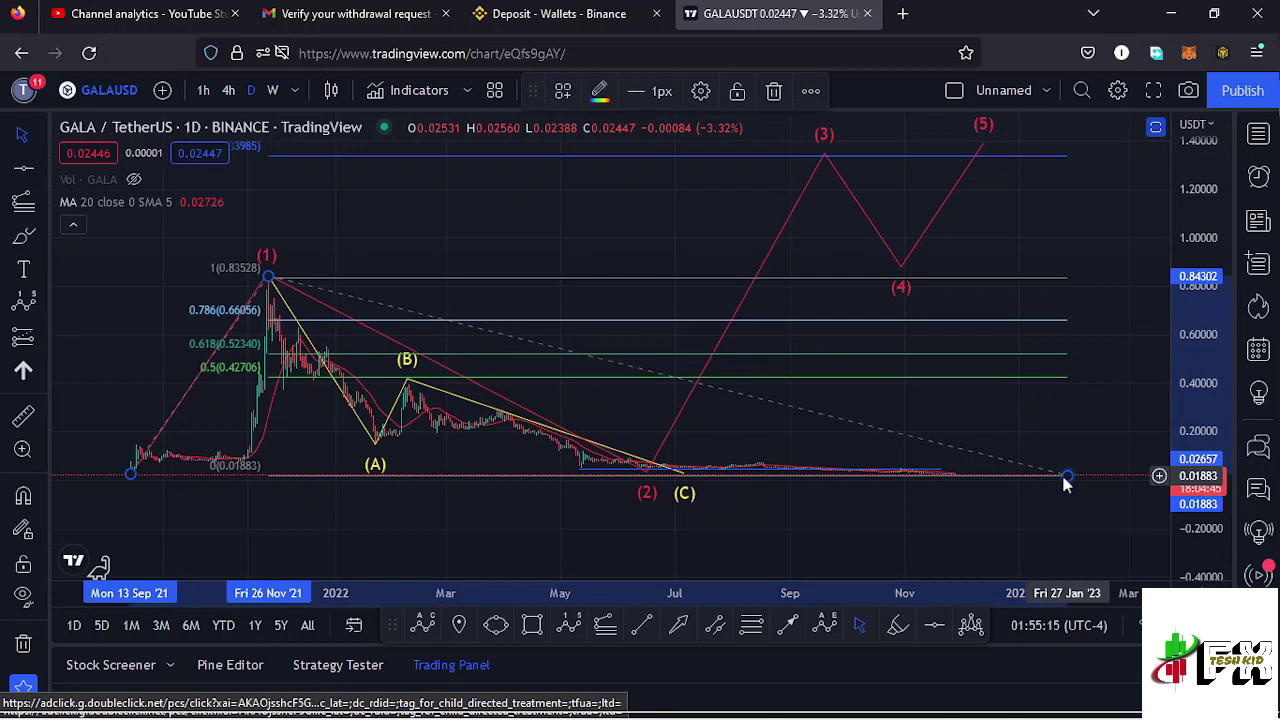
pyautogui.press('Delete')
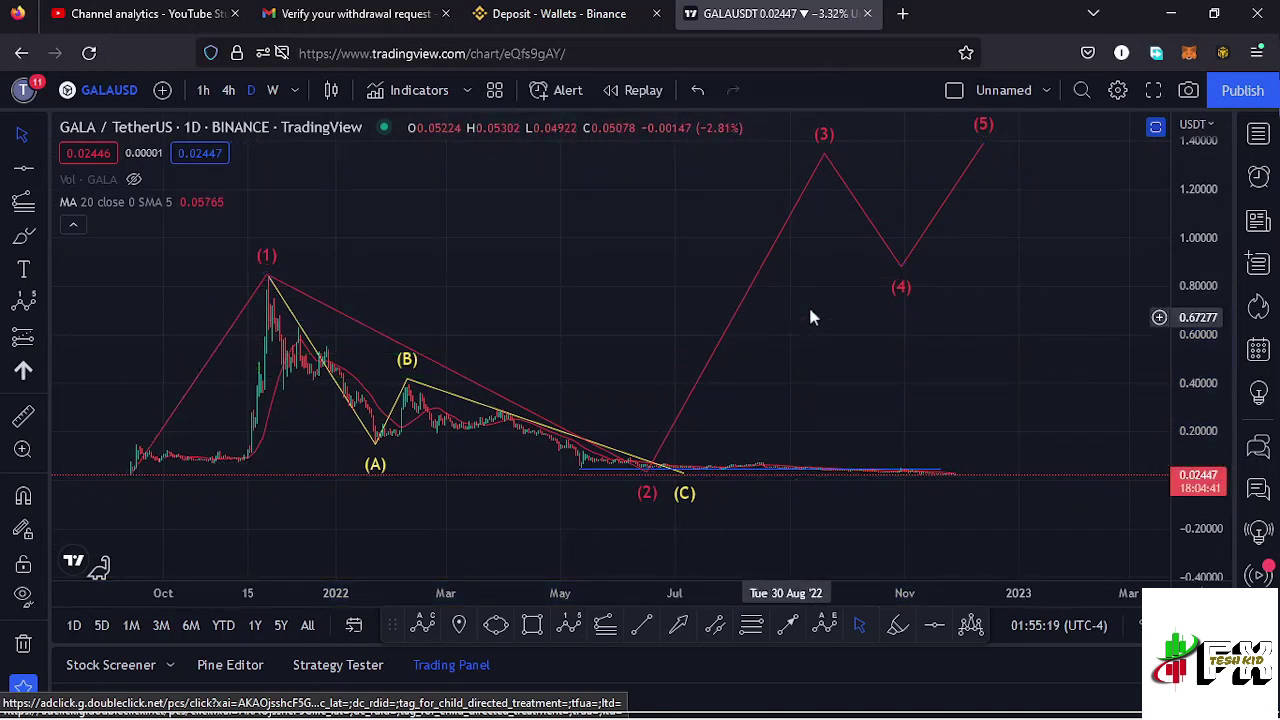
pyautogui.moveTo(815, 392); pyautogui.dragTo(871, 391)
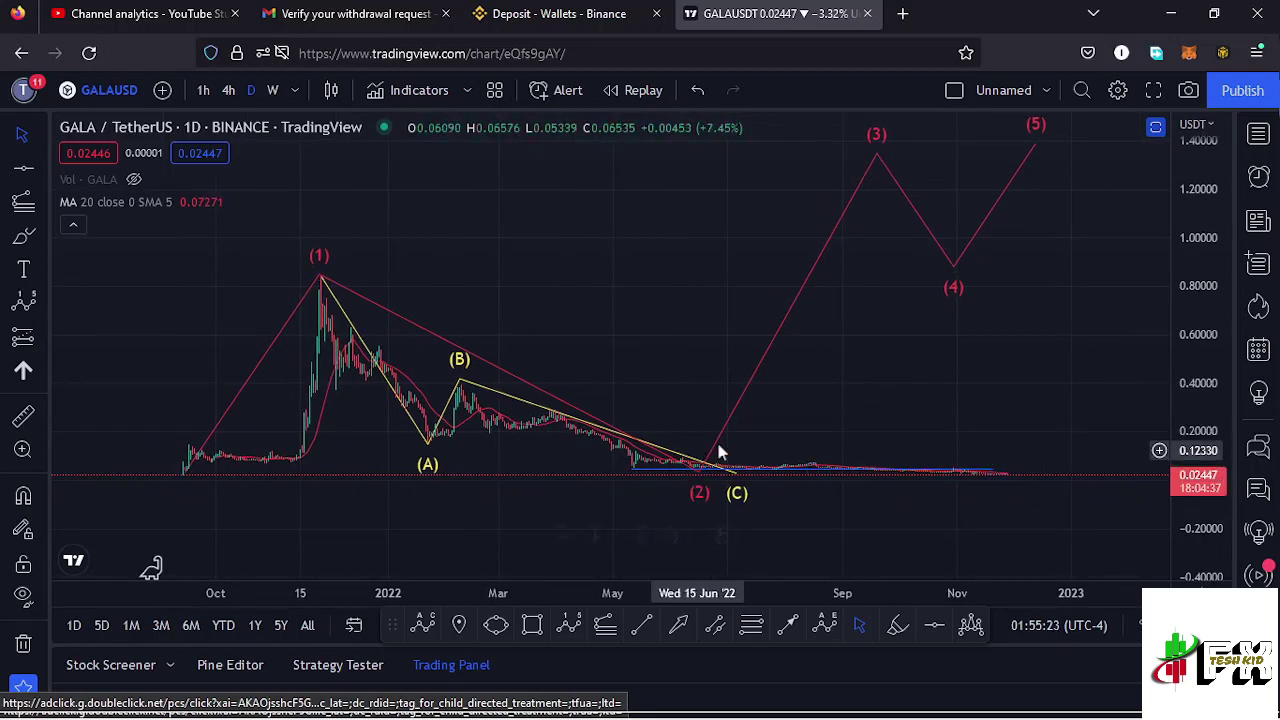
# Switch GALA to the 1-hour interval and zoom in on the recent wave counts
pyautogui.click(204, 91)
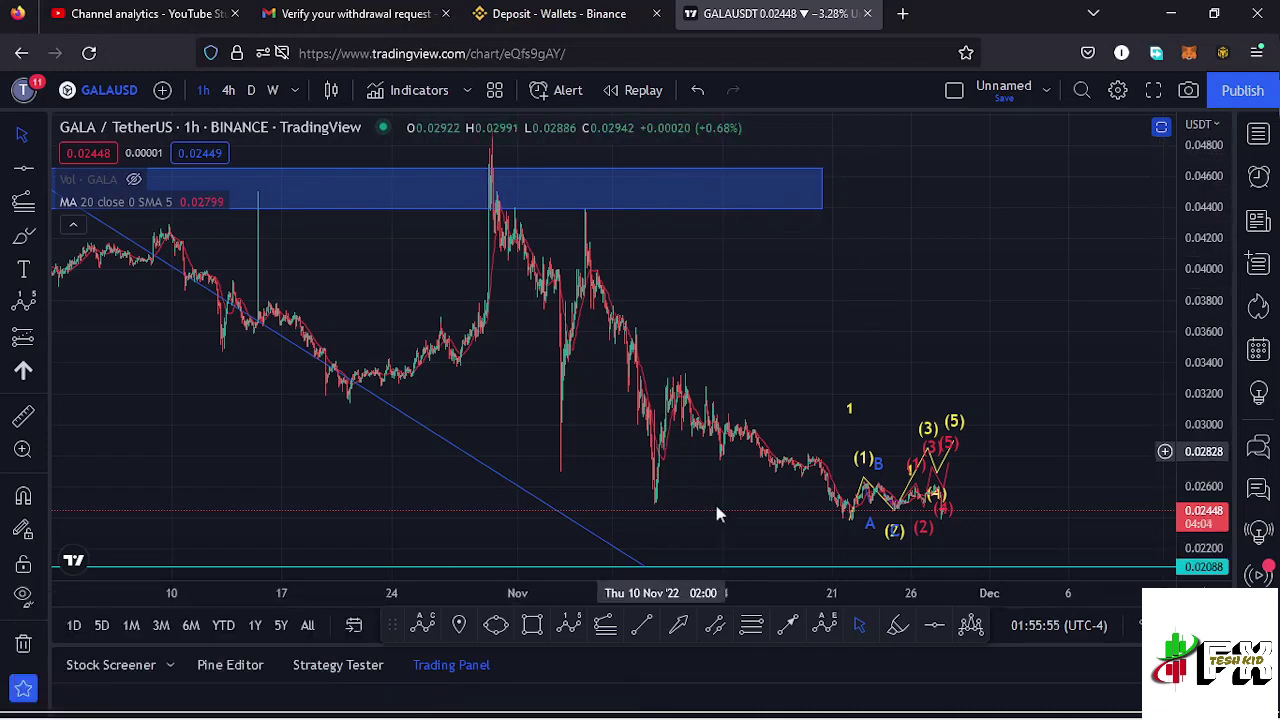
pyautogui.moveTo(733, 489); pyautogui.dragTo(573, 373)
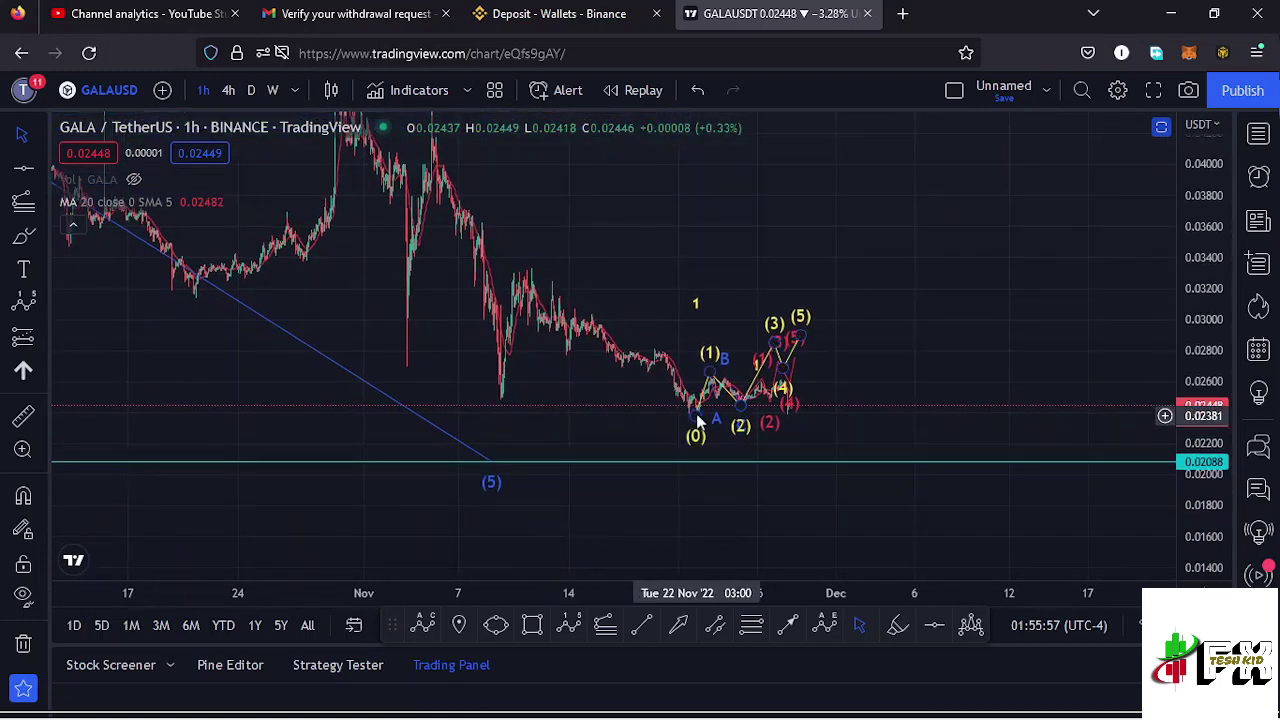
pyautogui.moveTo(1211, 401); pyautogui.dragTo(1207, 415)
pyautogui.scroll(5, 550, 416)
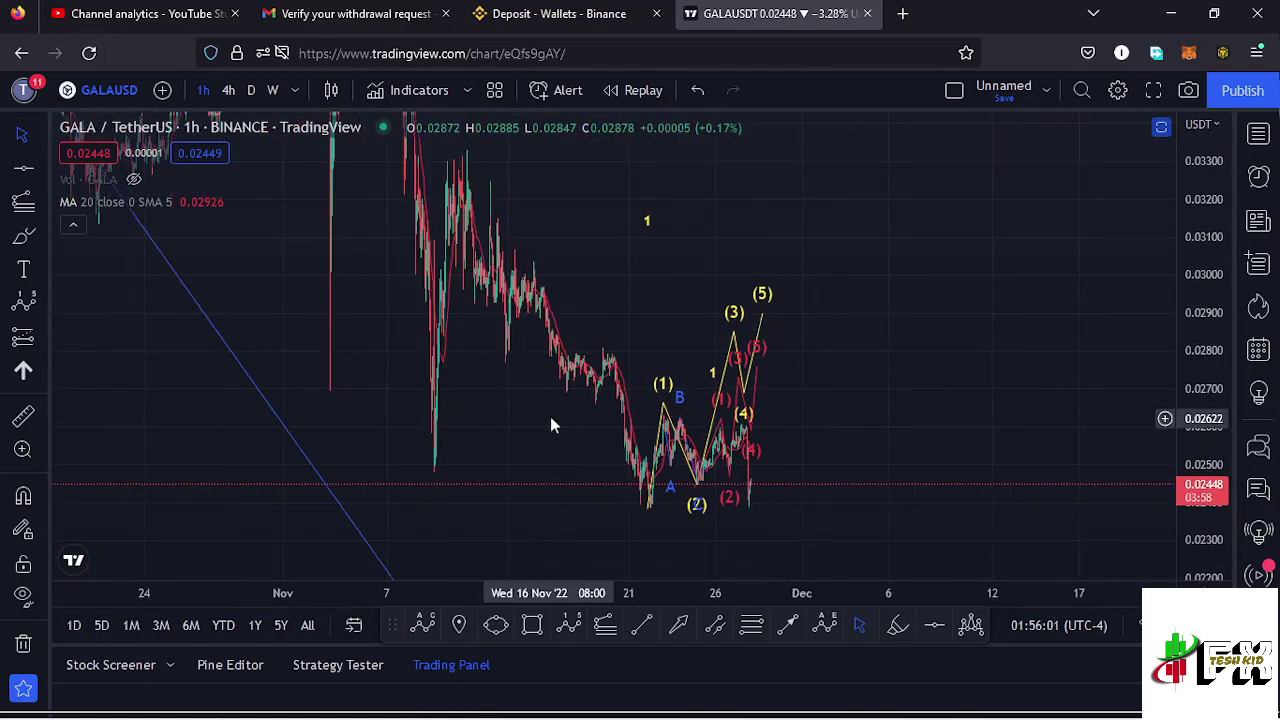
pyautogui.moveTo(554, 442); pyautogui.dragTo(962, 377)
pyautogui.scroll(5, 670, 427)
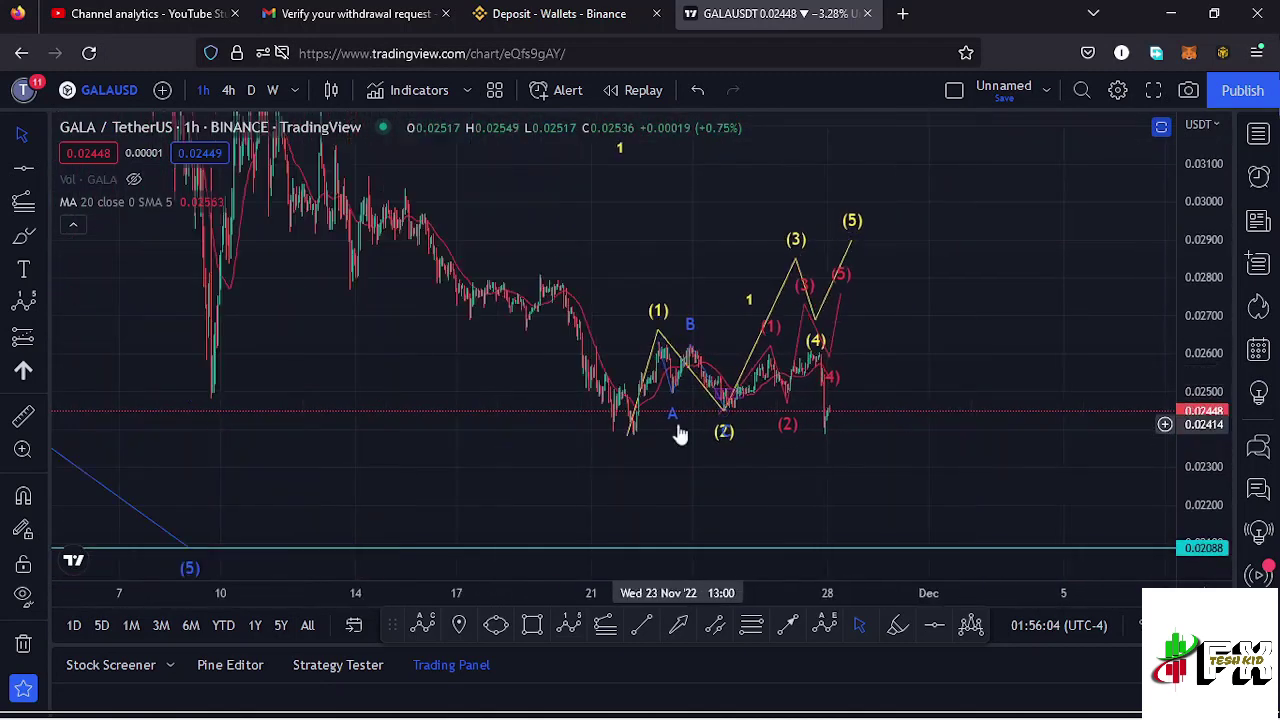
pyautogui.moveTo(651, 372); pyautogui.dragTo(977, 360)
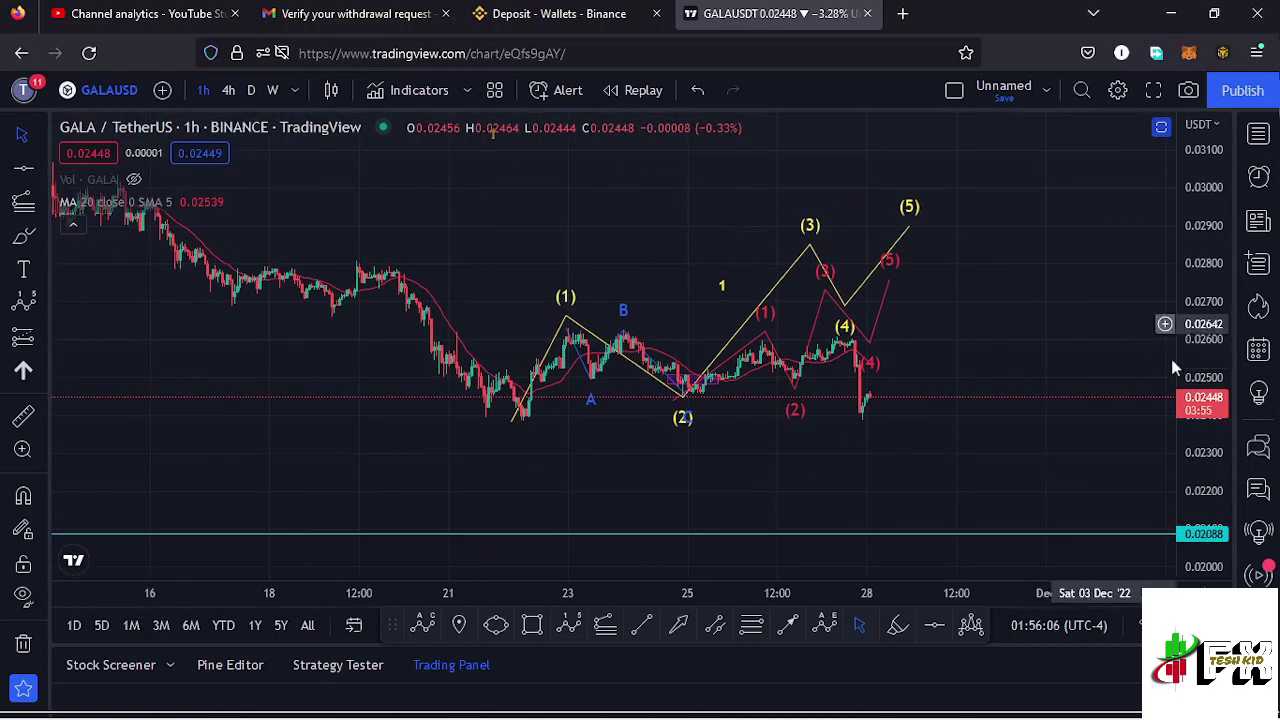
pyautogui.moveTo(1190, 365); pyautogui.dragTo(1197, 405)
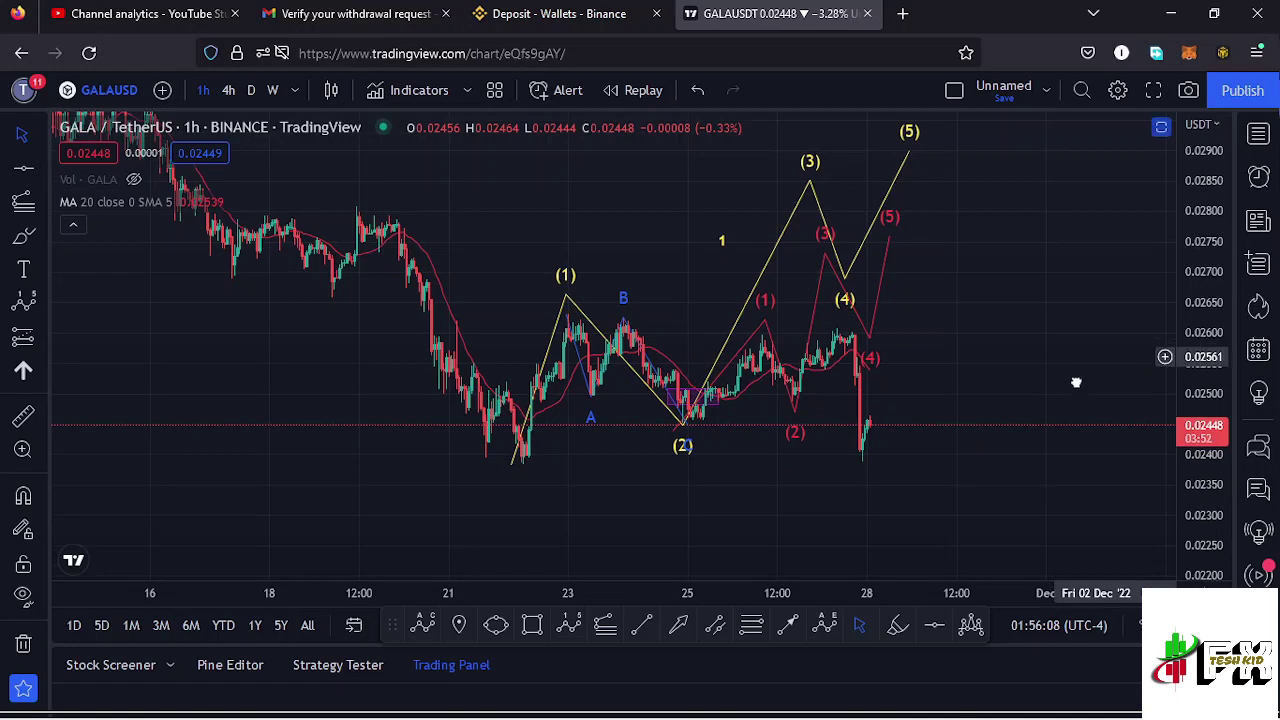
pyautogui.moveTo(656, 432); pyautogui.dragTo(567, 477)
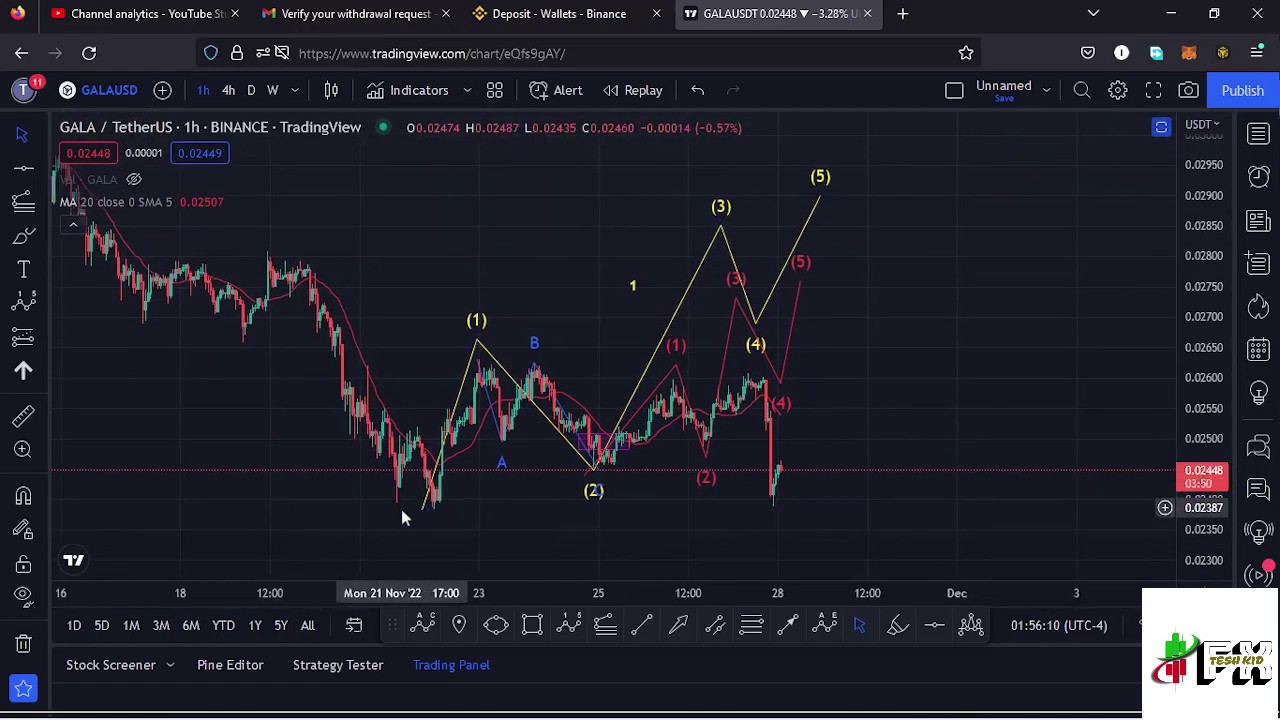
# Add a '1' text label above the yellow and red wave counts
pyautogui.click(475, 342)
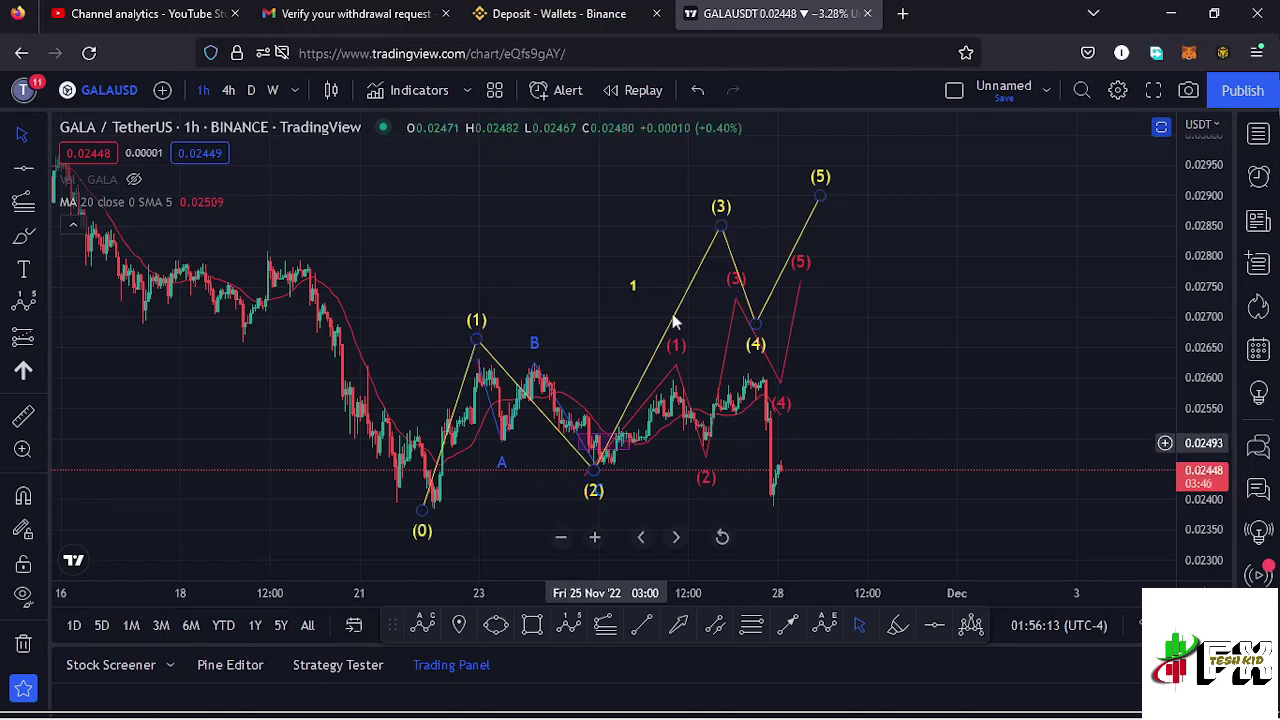
pyautogui.click(750, 316)
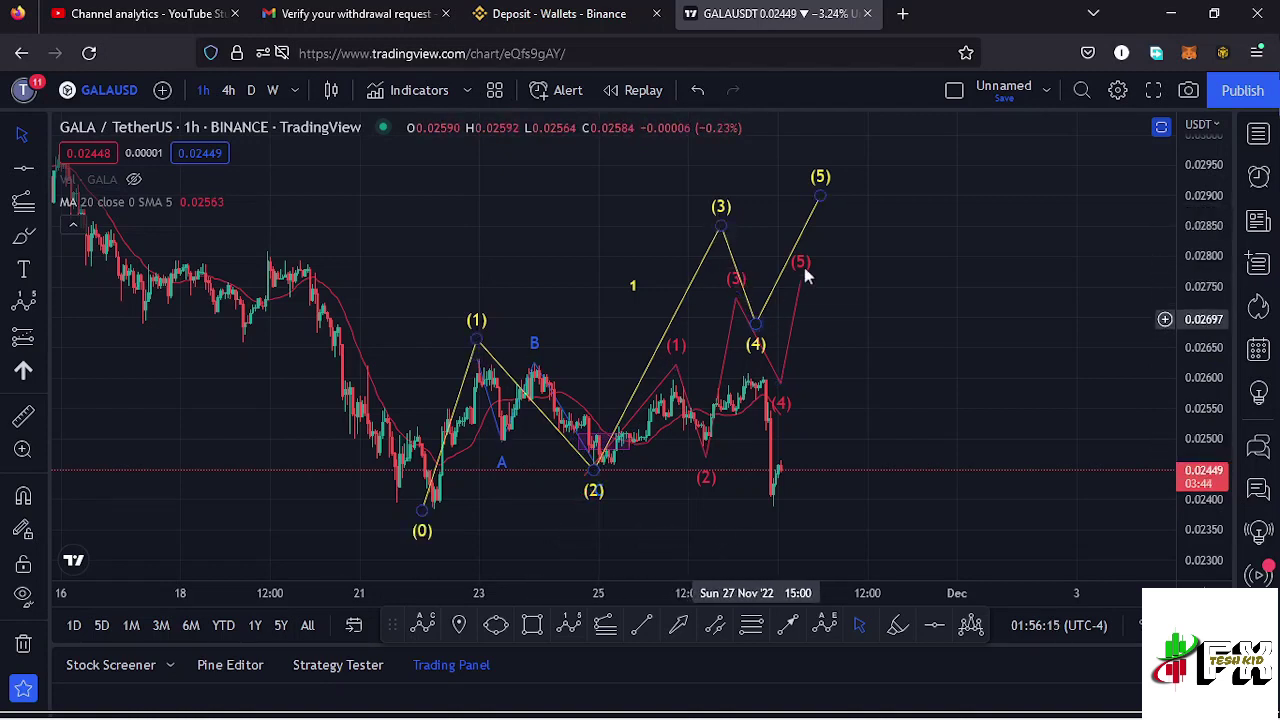
pyautogui.click(838, 181)
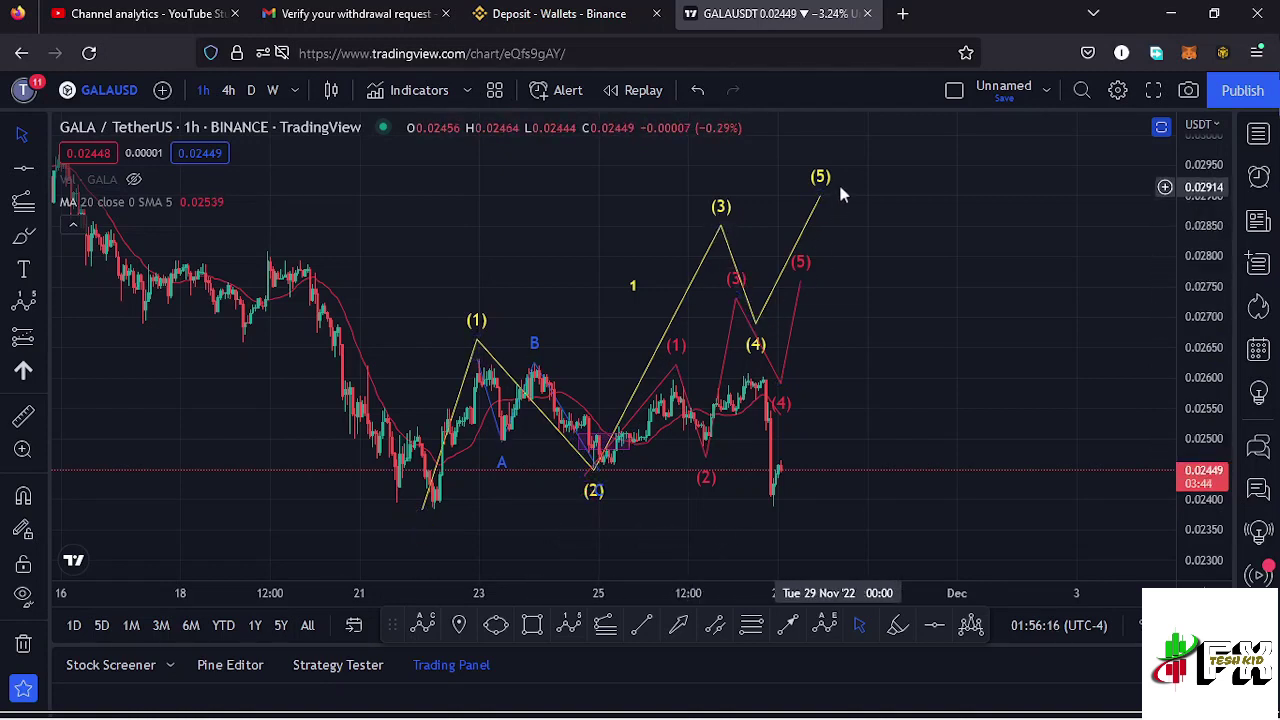
pyautogui.click(629, 290)
pyautogui.write('1')
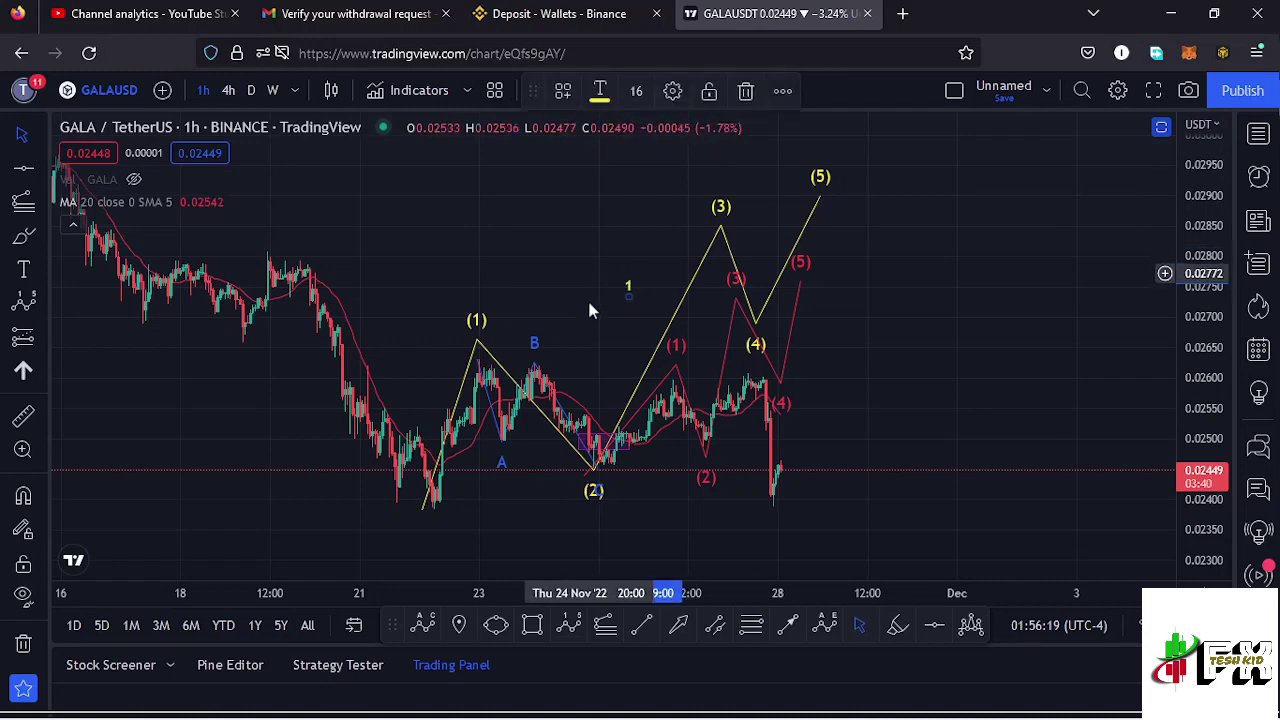
pyautogui.scroll(3, 562, 378)
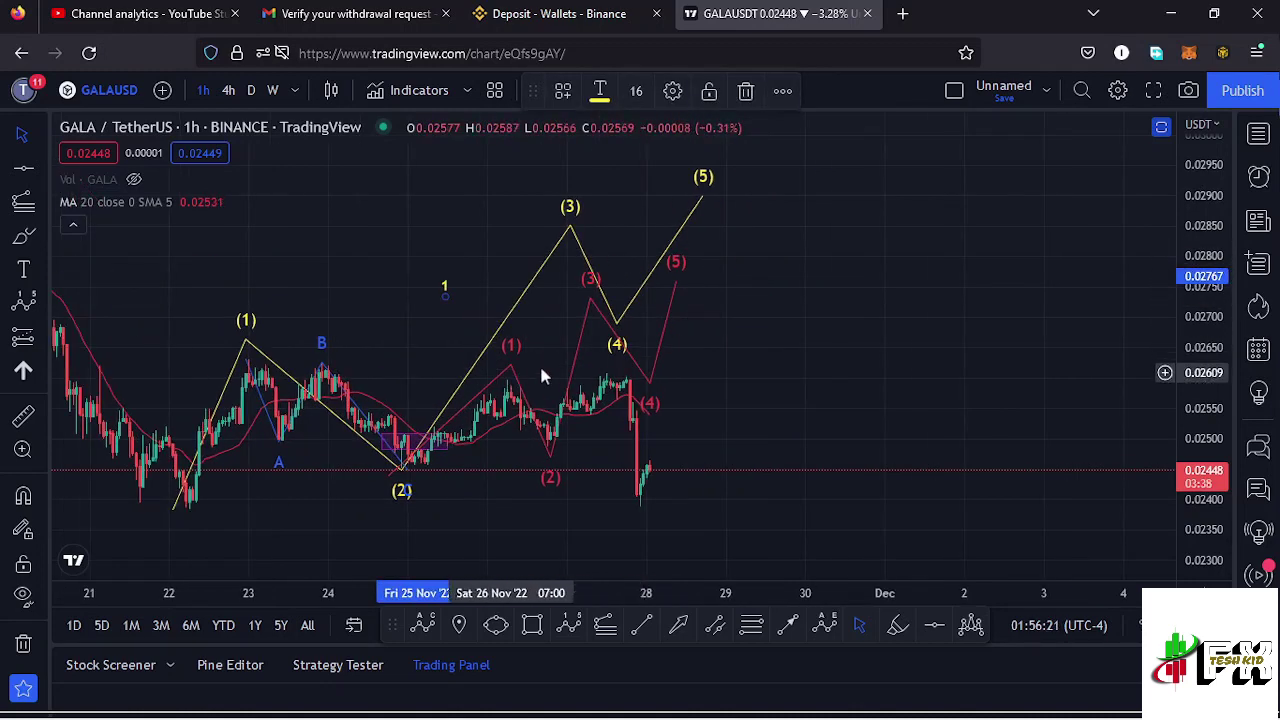
pyautogui.moveTo(543, 351); pyautogui.dragTo(599, 320)
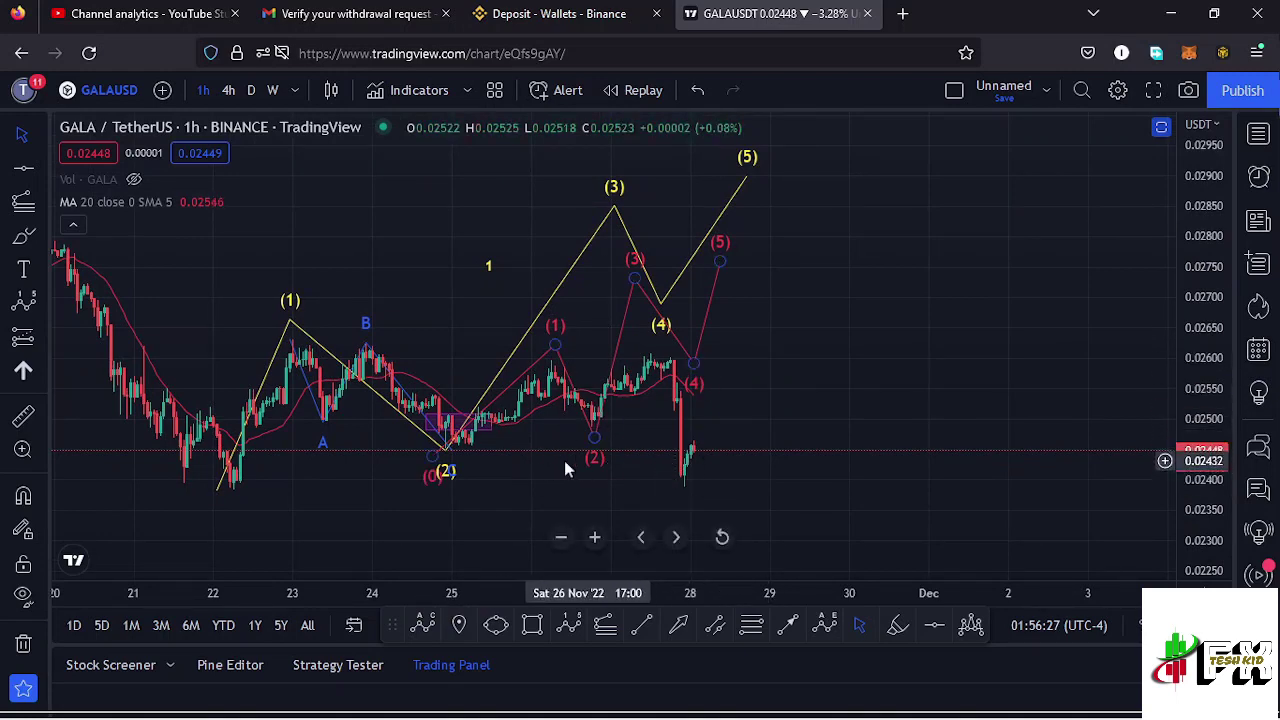
# Reframe the chart and select the red wave count
pyautogui.scroll(-2, 822, 402)
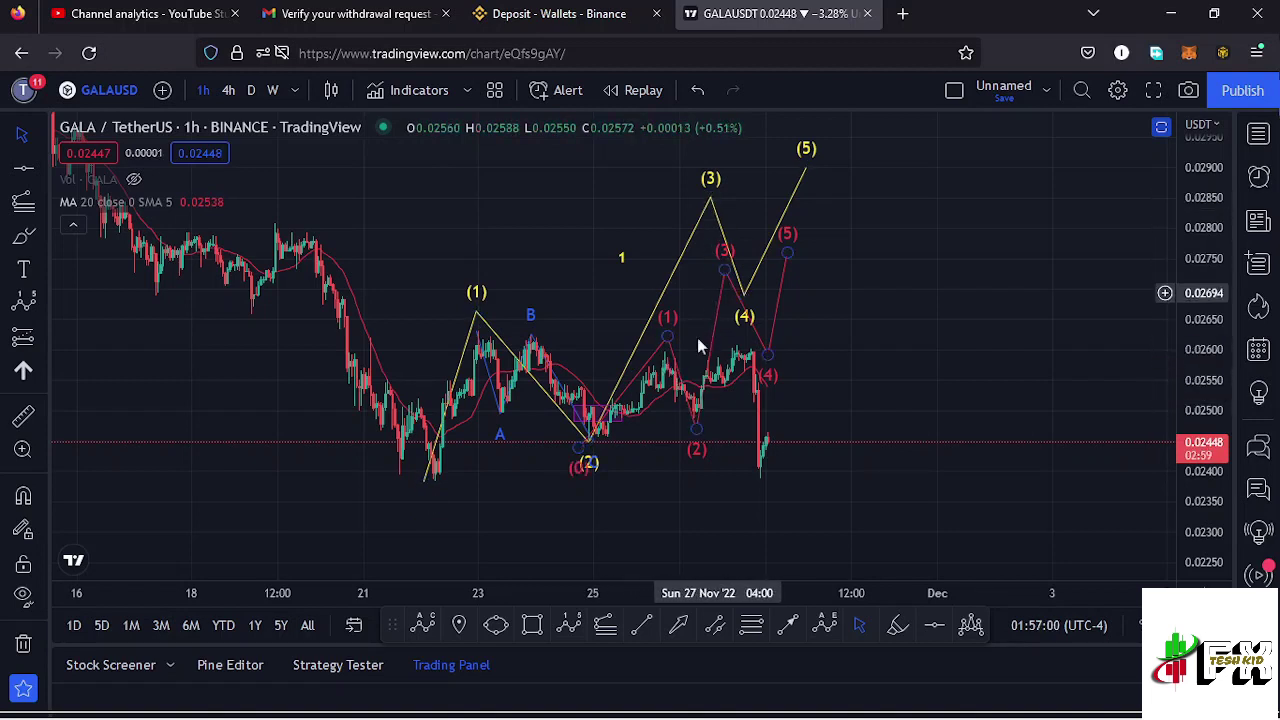
pyautogui.scroll(2, 665, 377)
pyautogui.moveTo(755, 410); pyautogui.dragTo(835, 402)
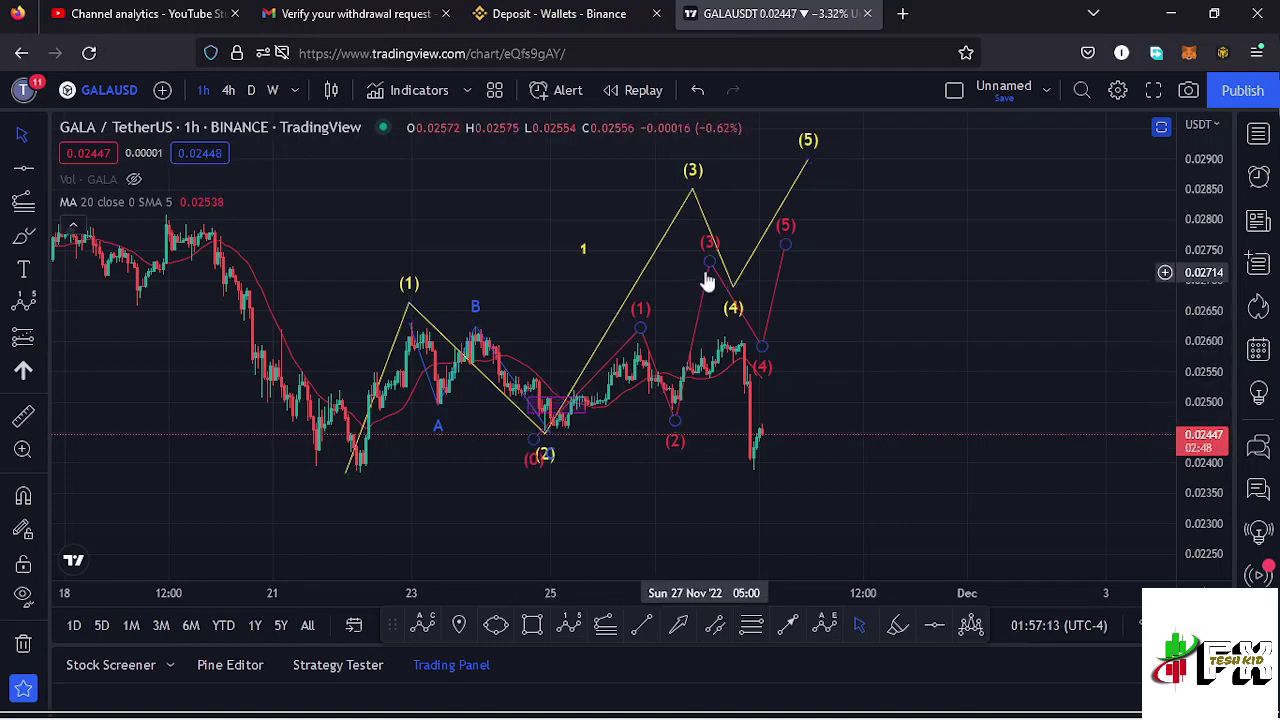
pyautogui.scroll(4, 700, 375)
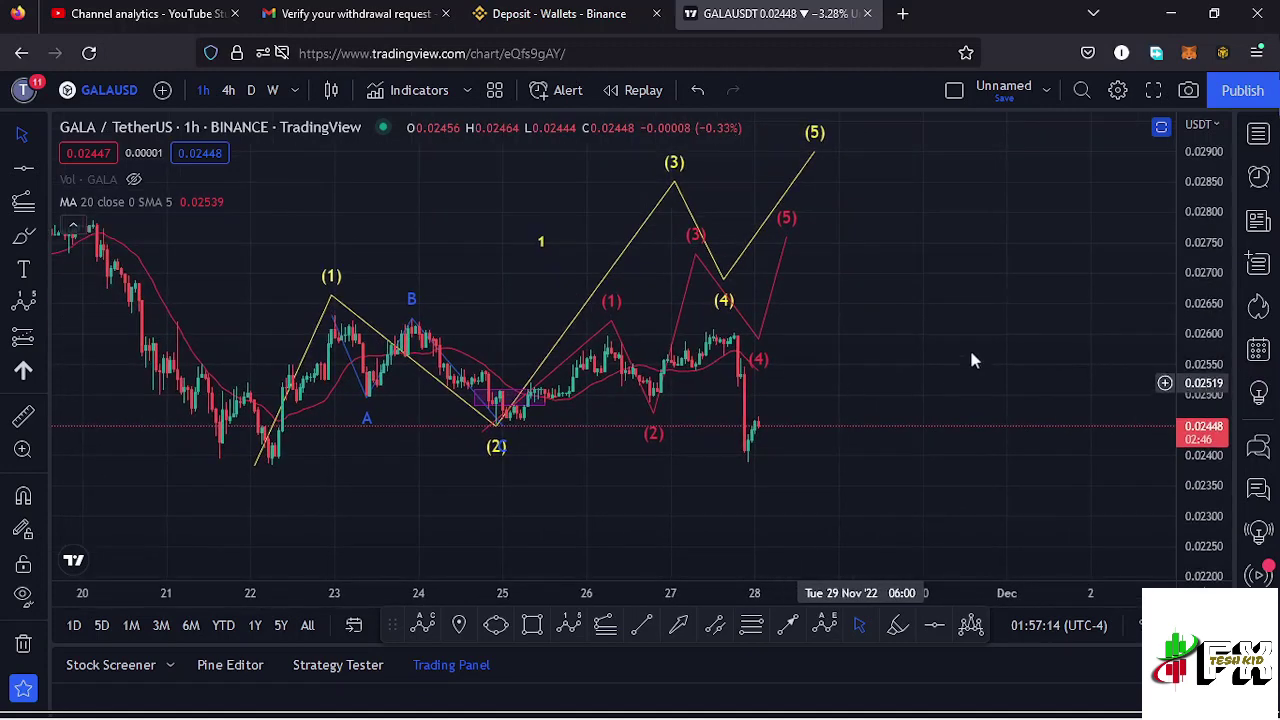
pyautogui.click(696, 256)
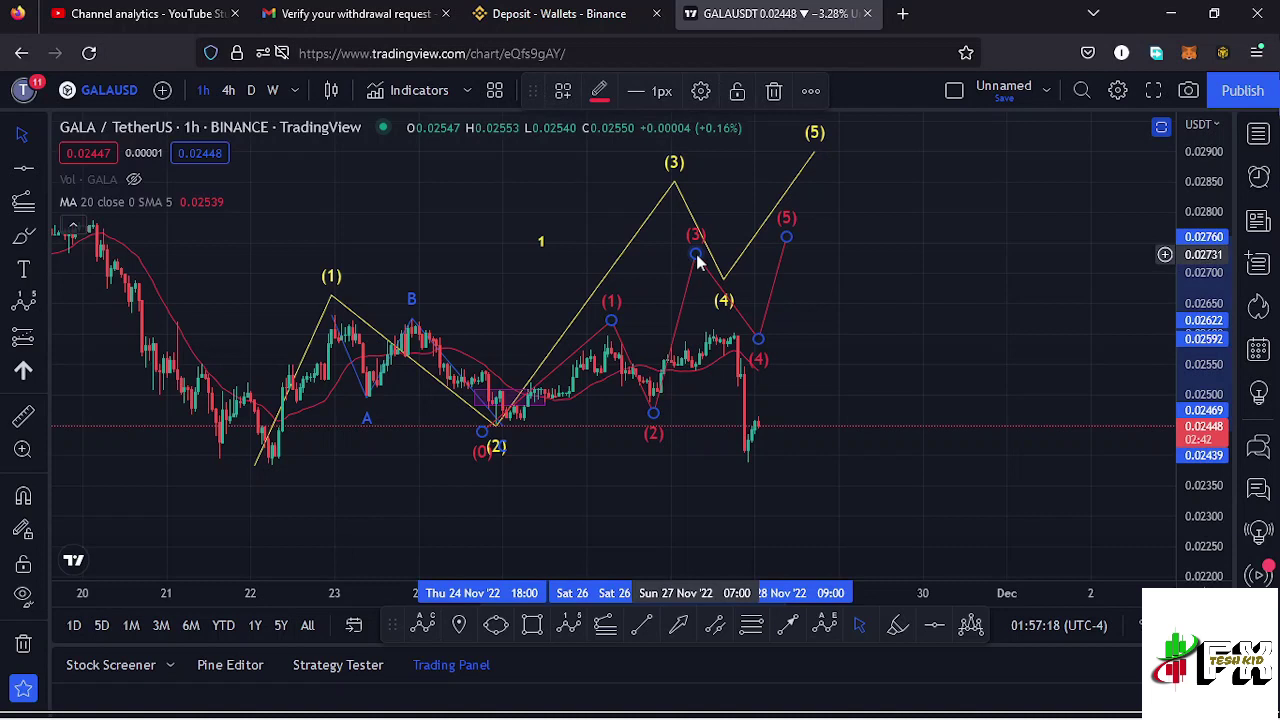
# Delete the red wave count; move yellow (2) to the latest low and (4) right to about 0.0266
pyautogui.press('Delete')
pyautogui.moveTo(651, 321); pyautogui.dragTo(710, 319)
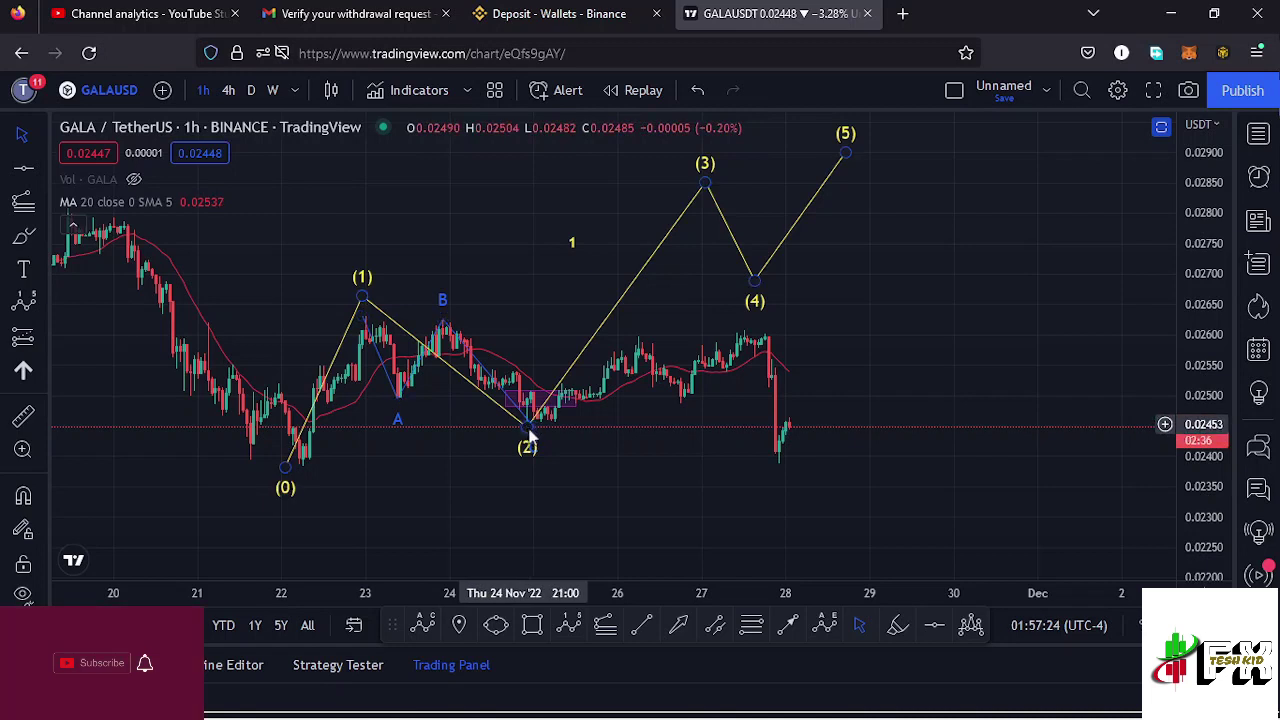
pyautogui.moveTo(530, 435); pyautogui.dragTo(782, 467)
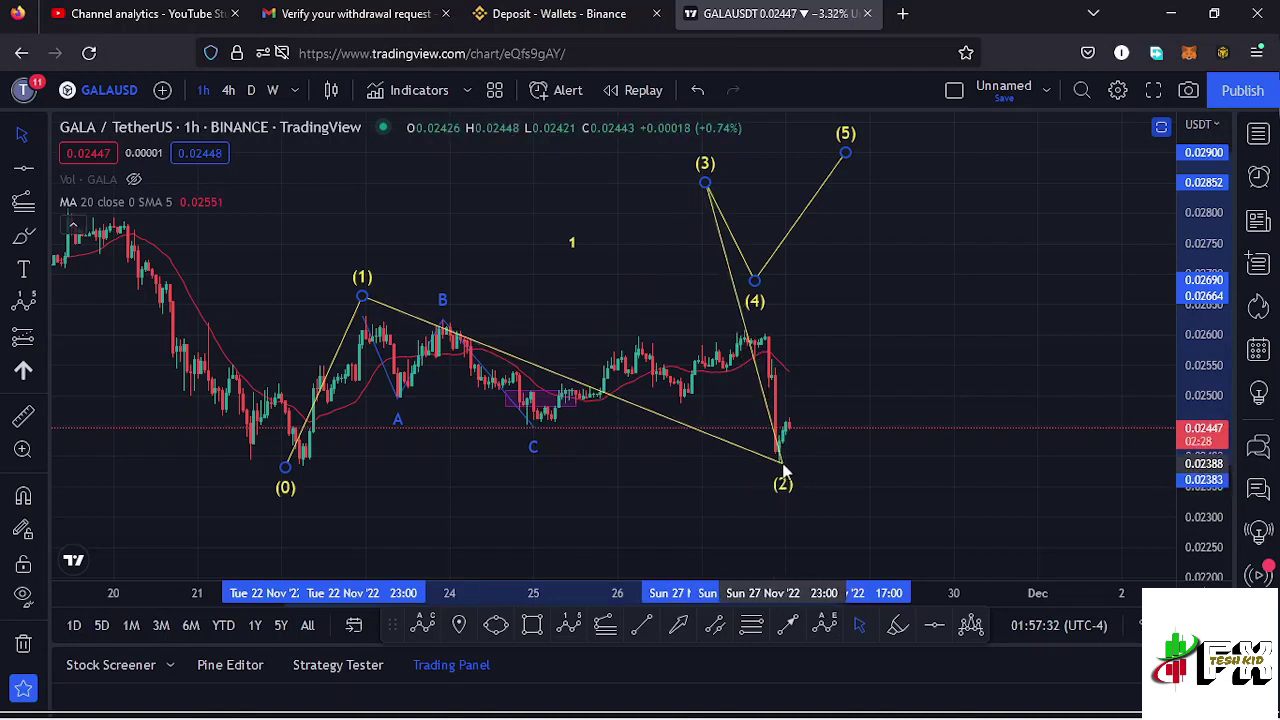
pyautogui.moveTo(755, 281); pyautogui.dragTo(996, 297)
pyautogui.click(844, 236)
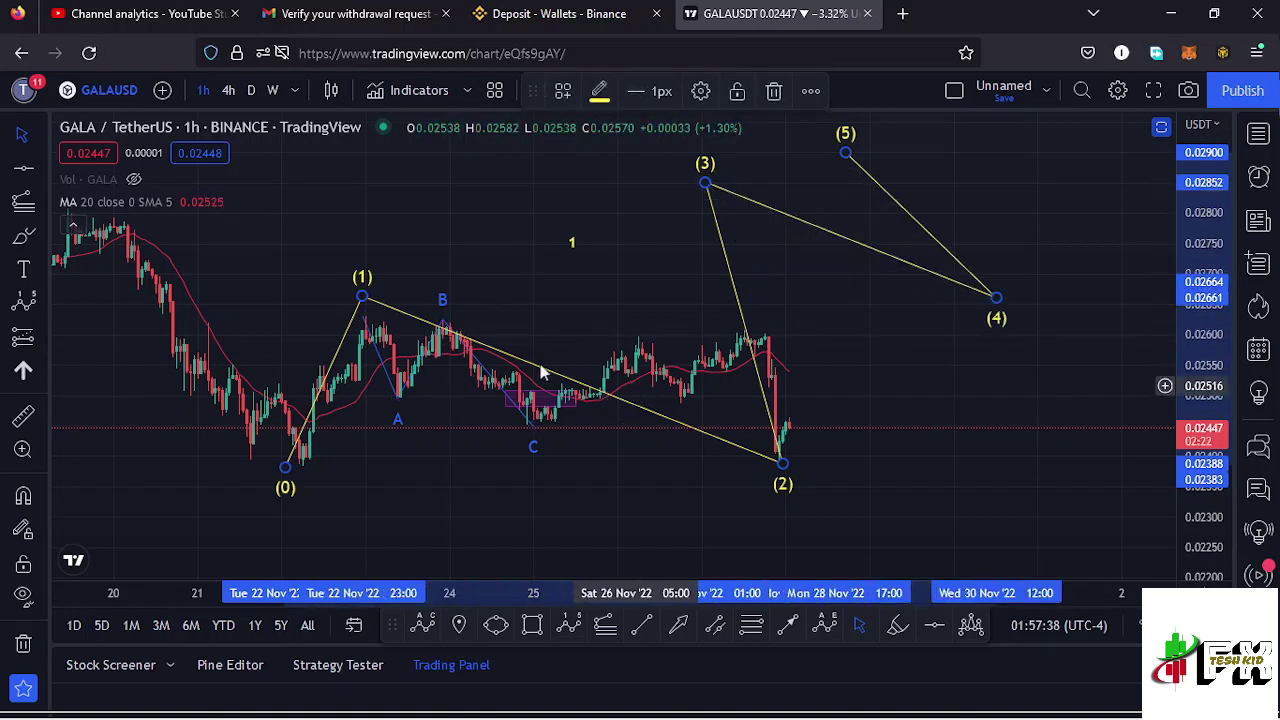
pyautogui.click(507, 469)
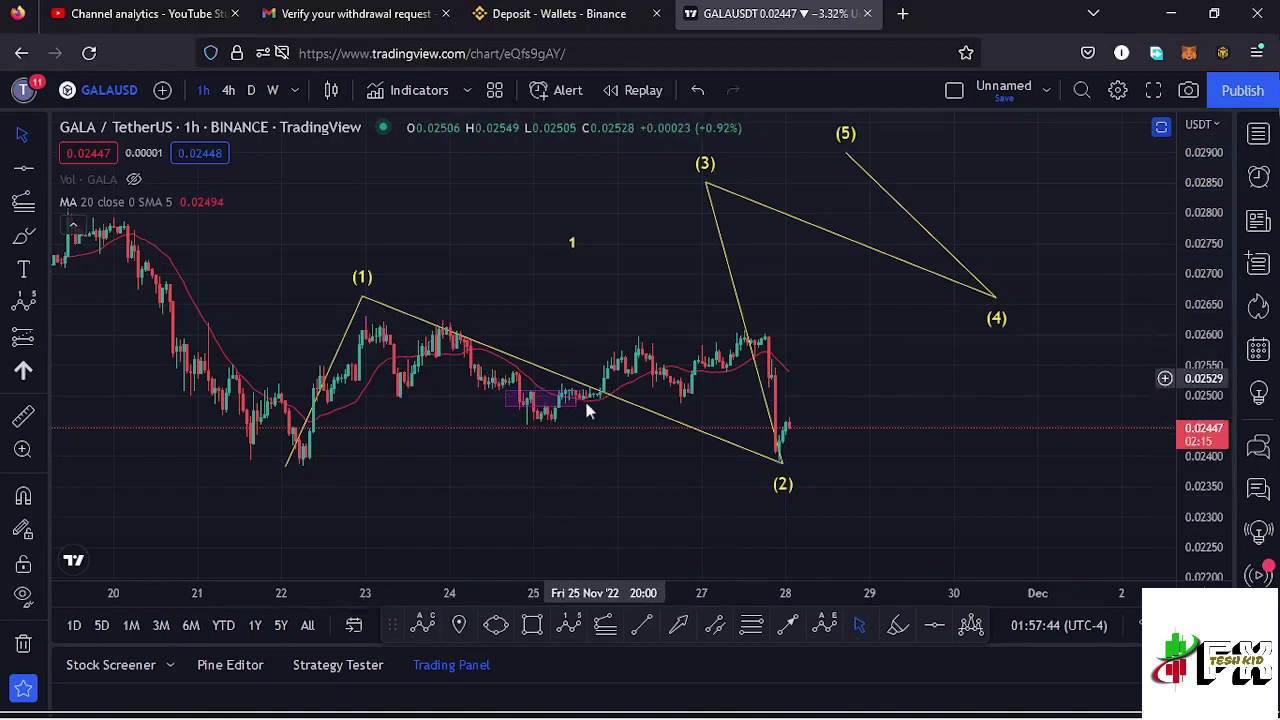
# Draw an (A)(B)(C) correction down to the wave (2) low and move yellow (3) right
pyautogui.click(425, 625)
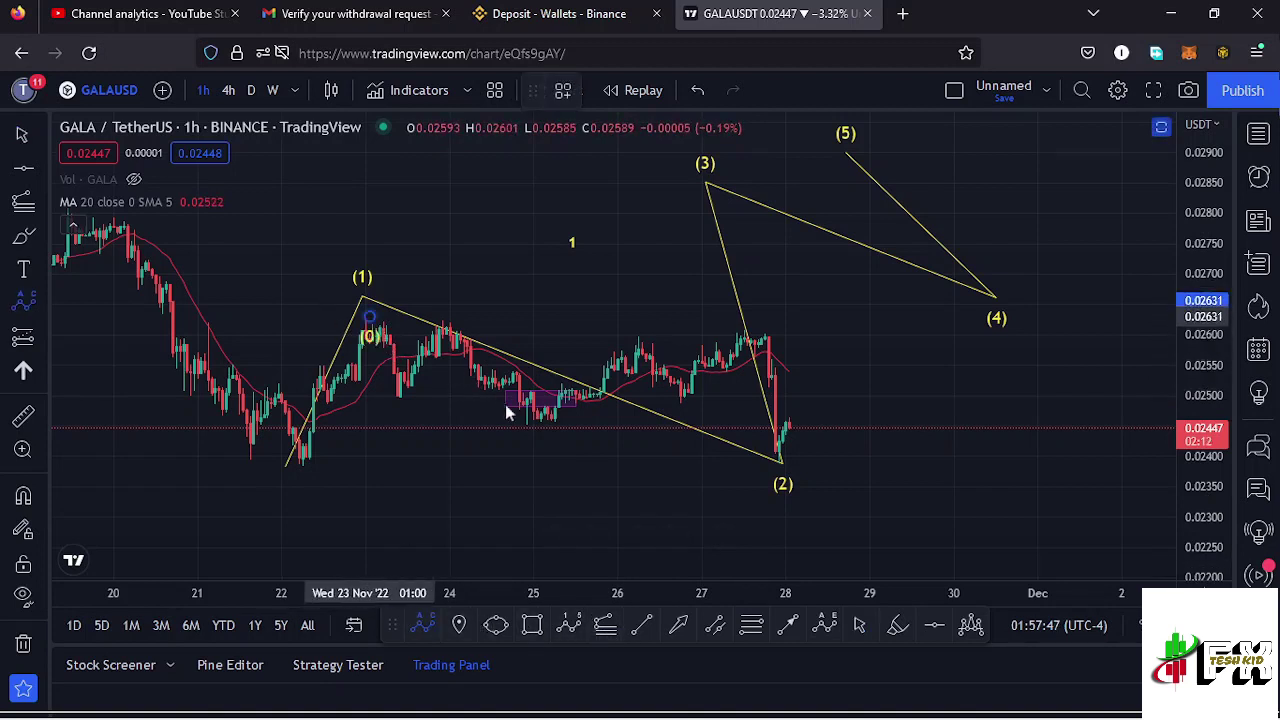
pyautogui.click(523, 422)
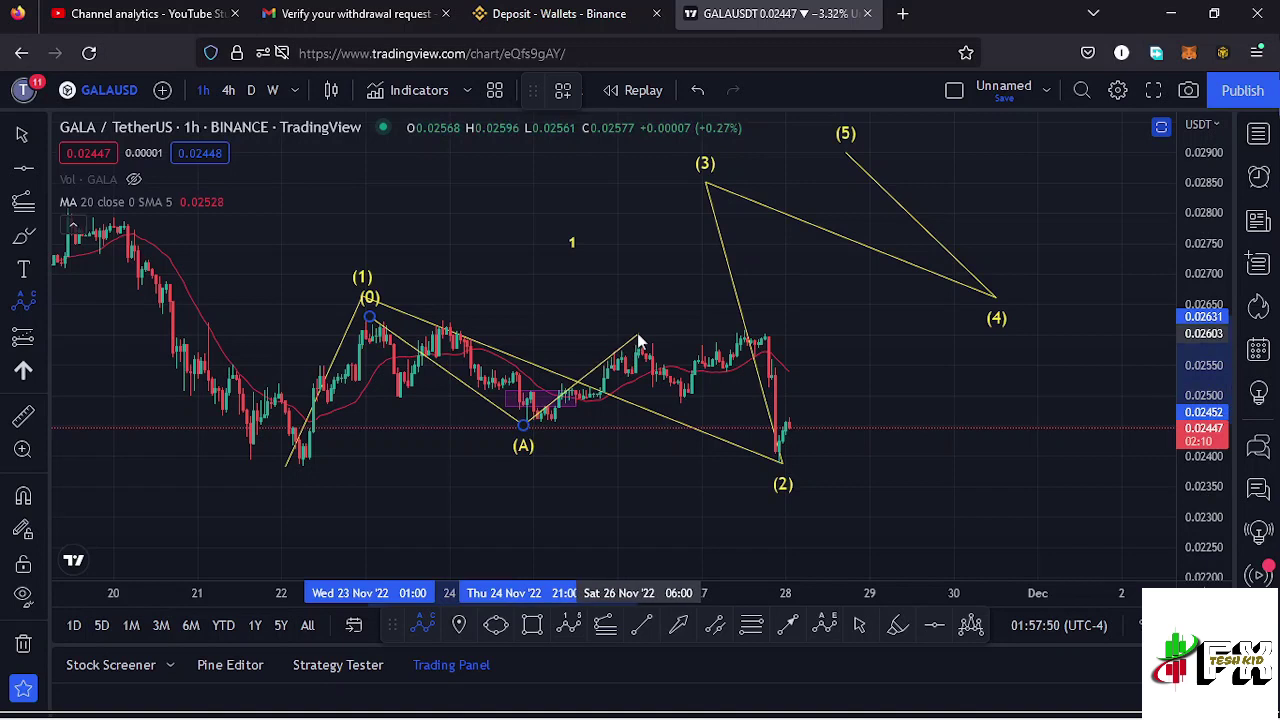
pyautogui.click(740, 328)
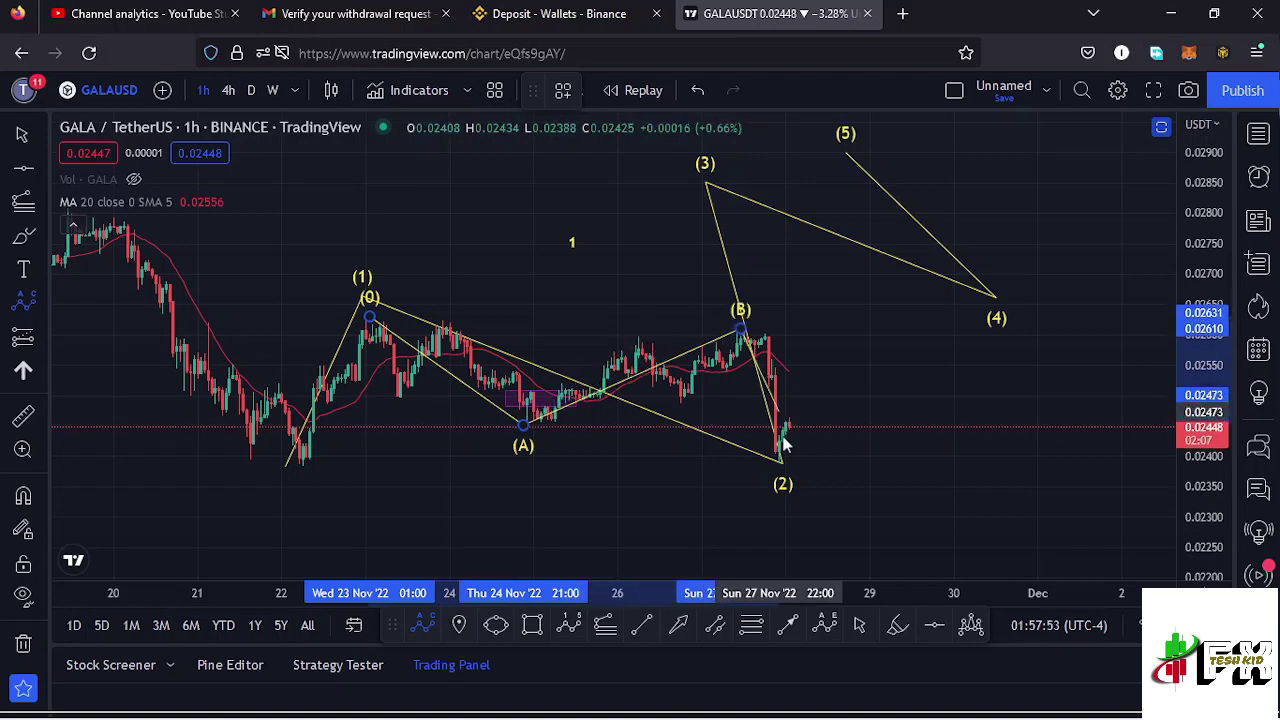
pyautogui.click(783, 458)
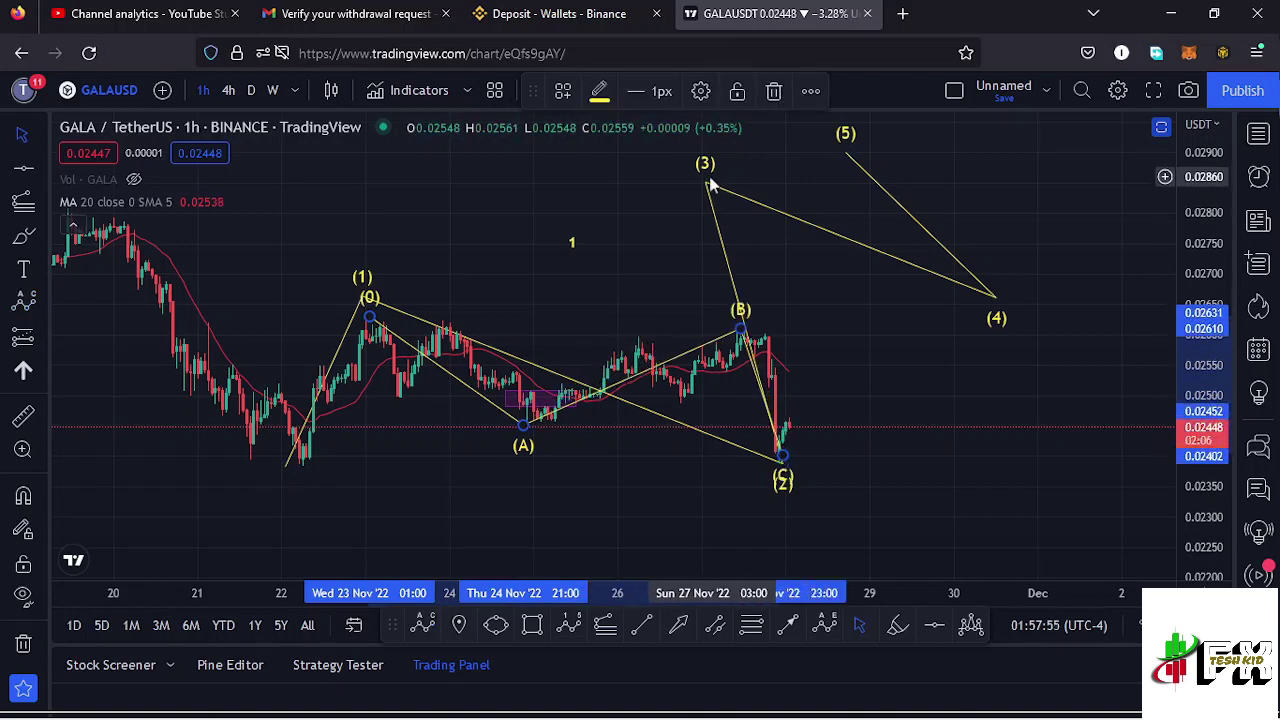
pyautogui.moveTo(706, 184); pyautogui.dragTo(845, 206)
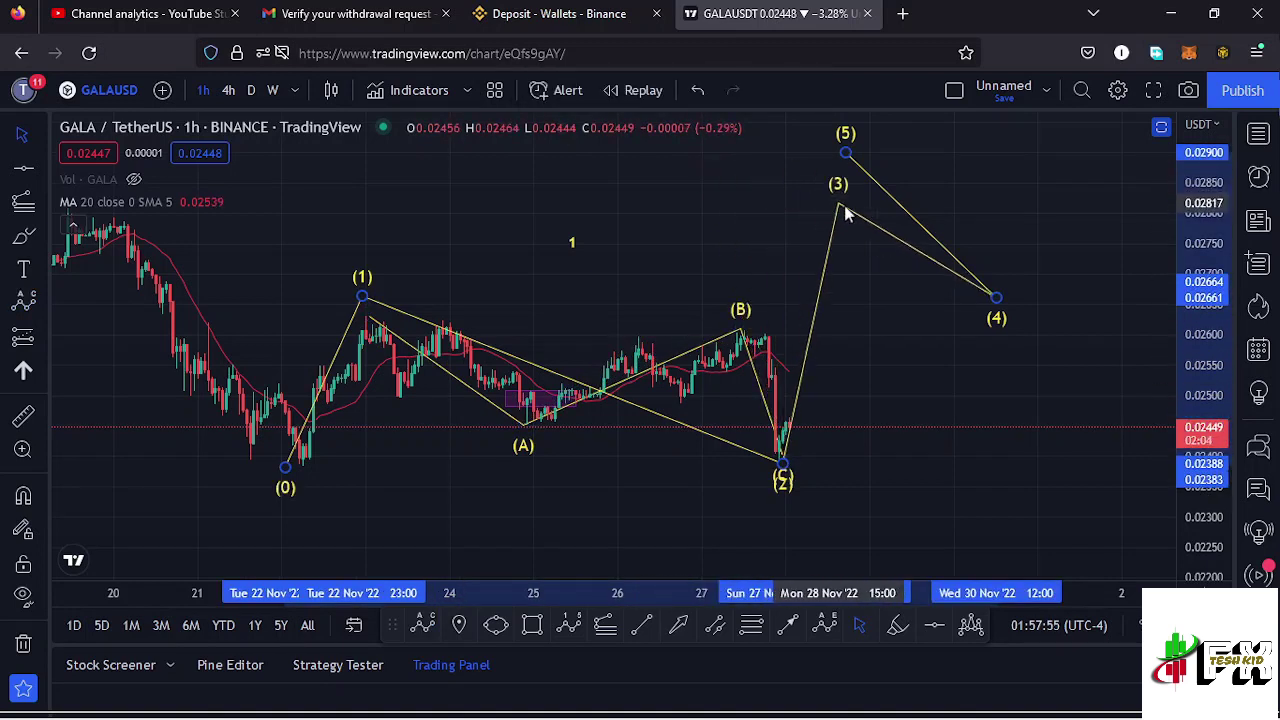
# Colour the (A)(B)(C) correction red
pyautogui.click(740, 336)
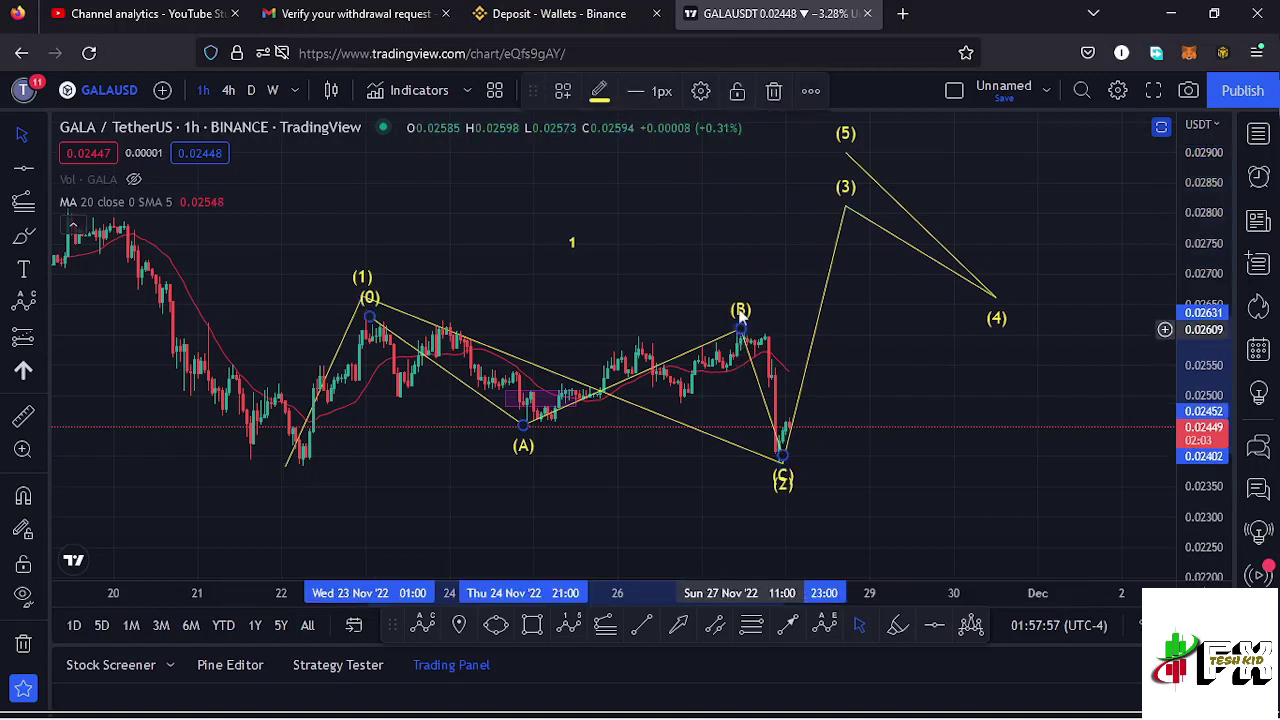
pyautogui.click(603, 93)
pyautogui.click(601, 155)
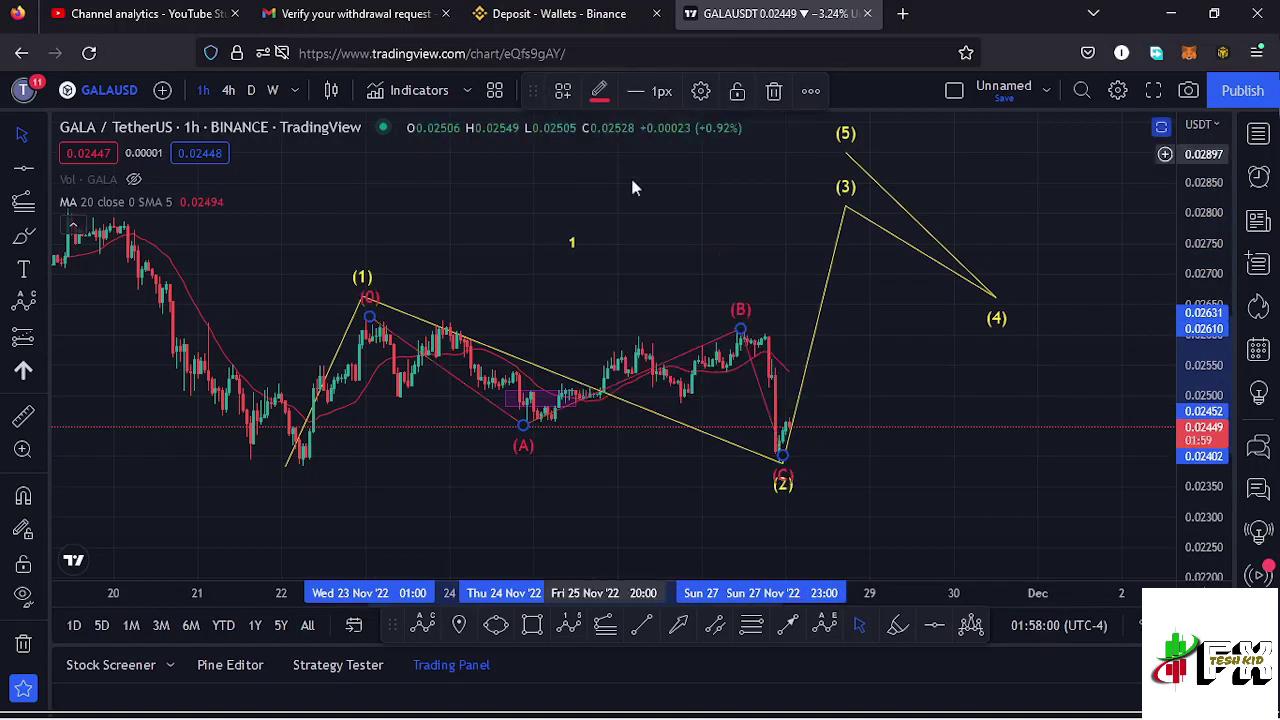
pyautogui.scroll(3, 789, 326)
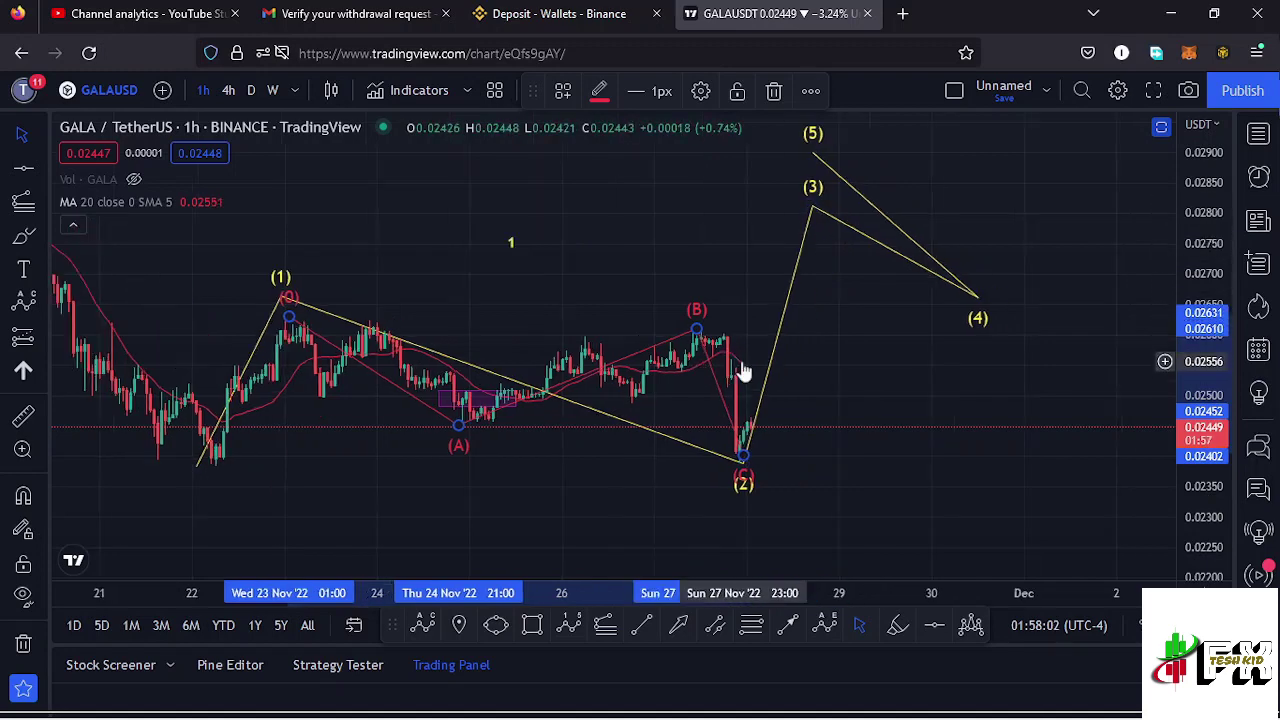
# Drag yellow wave (5) further right and raise wave (3)
pyautogui.moveTo(896, 190); pyautogui.dragTo(830, 217)
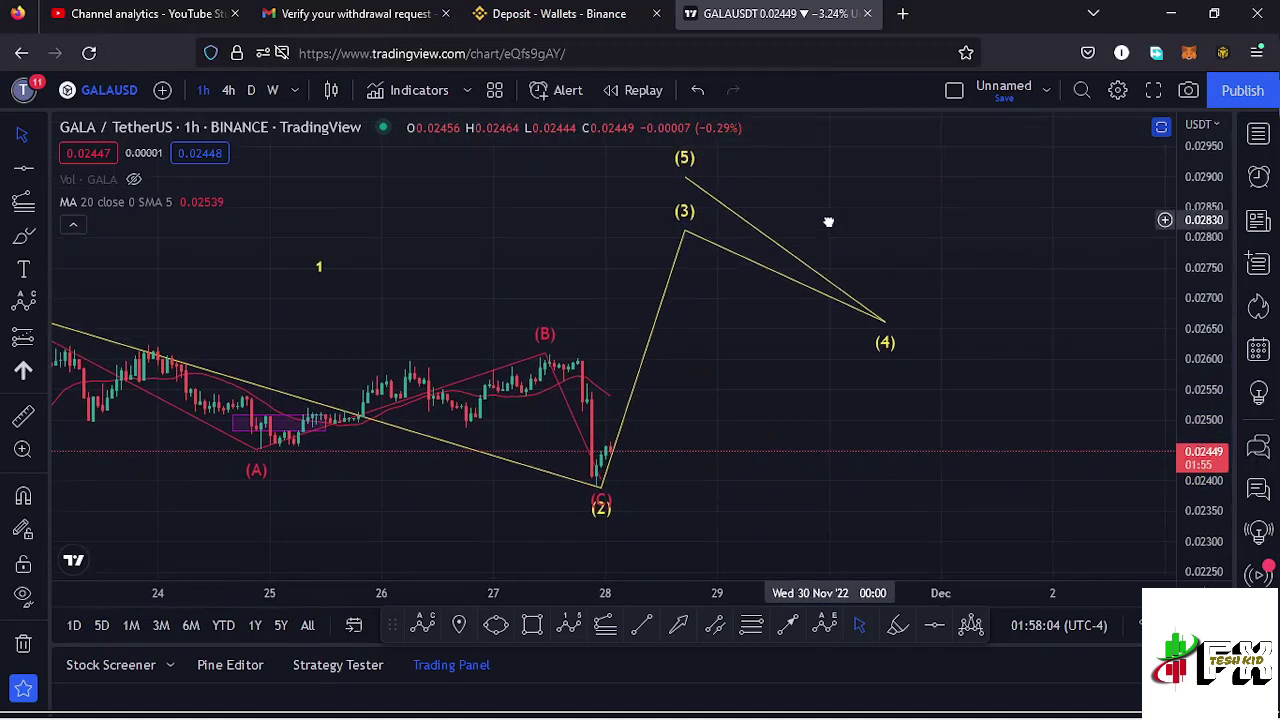
pyautogui.moveTo(680, 178); pyautogui.dragTo(1005, 178)
pyautogui.moveTo(678, 233); pyautogui.dragTo(691, 207)
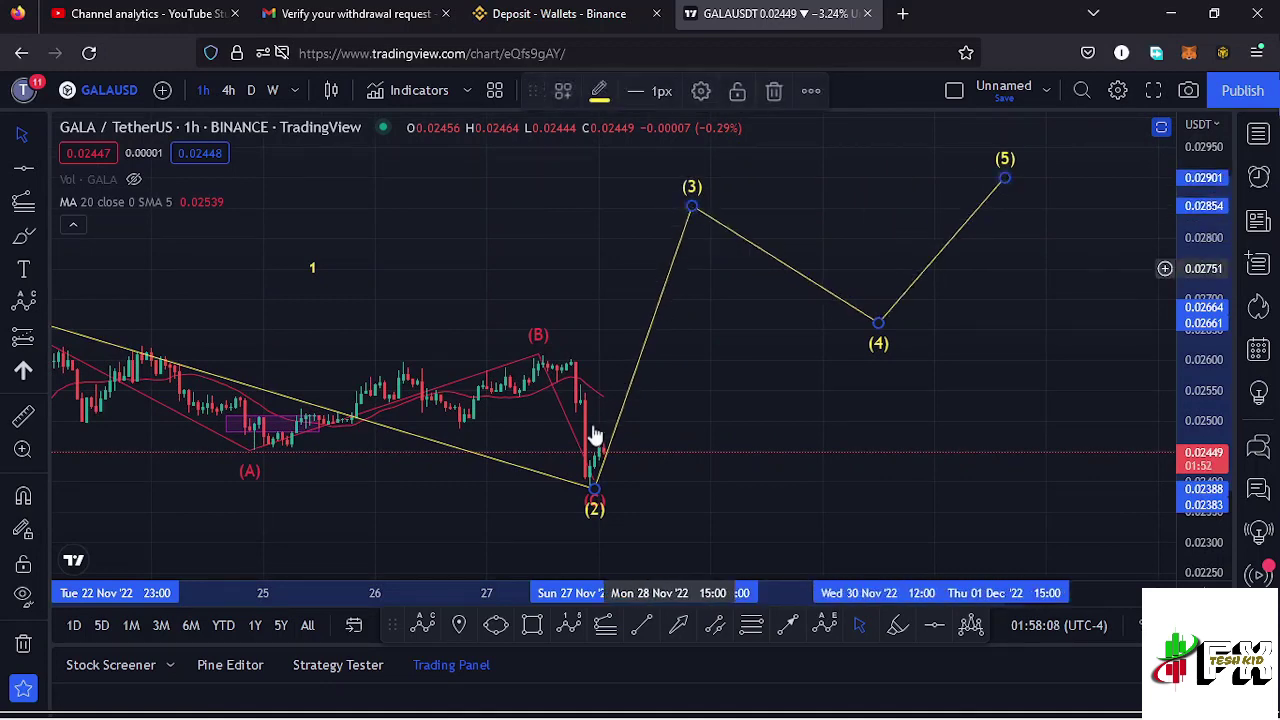
pyautogui.scroll(-2, 553, 467)
pyautogui.scroll(-3, 552, 460)
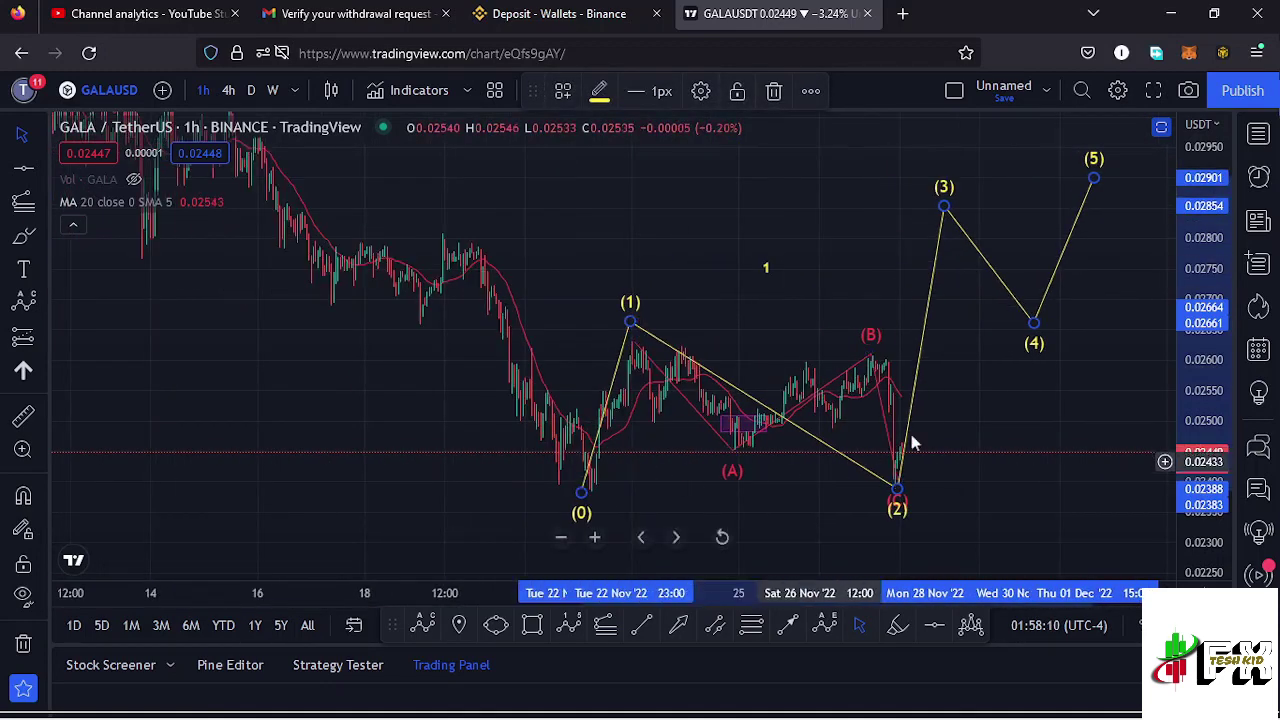
pyautogui.scroll(2, 783, 470)
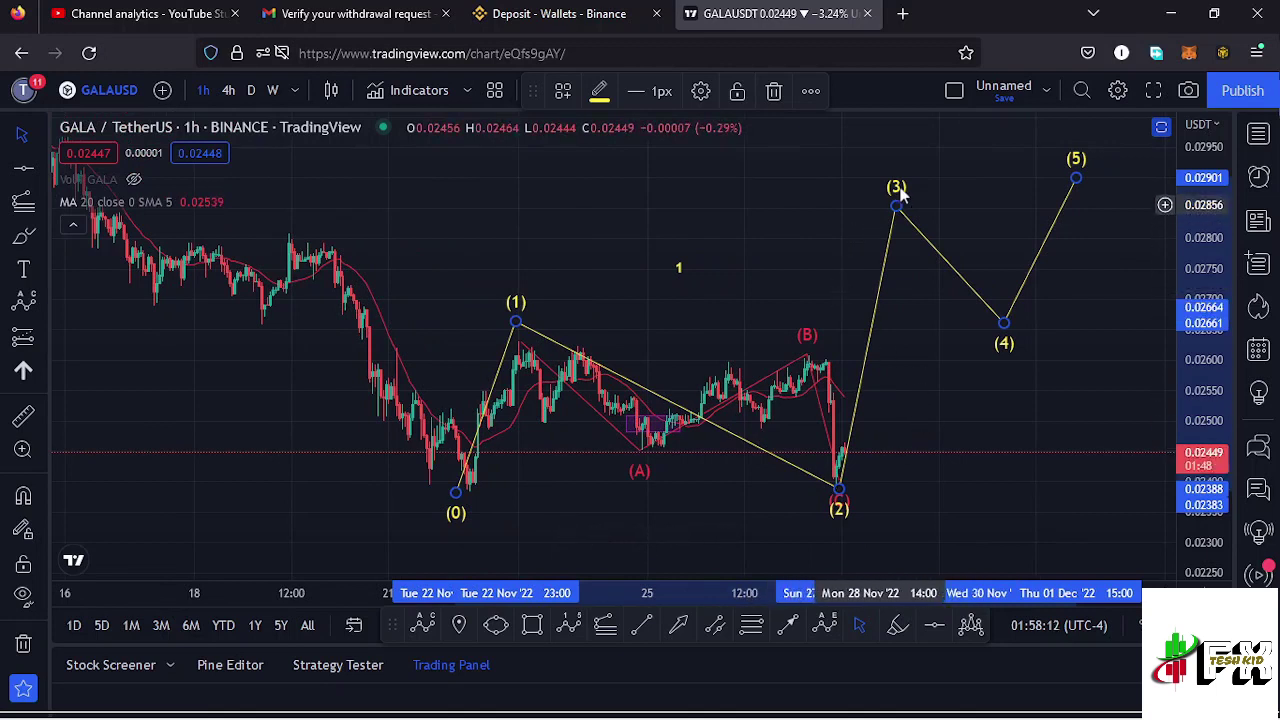
# Shift wave (3) right to about 0.0285 and nudge (2) onto the latest low
pyautogui.click(519, 348)
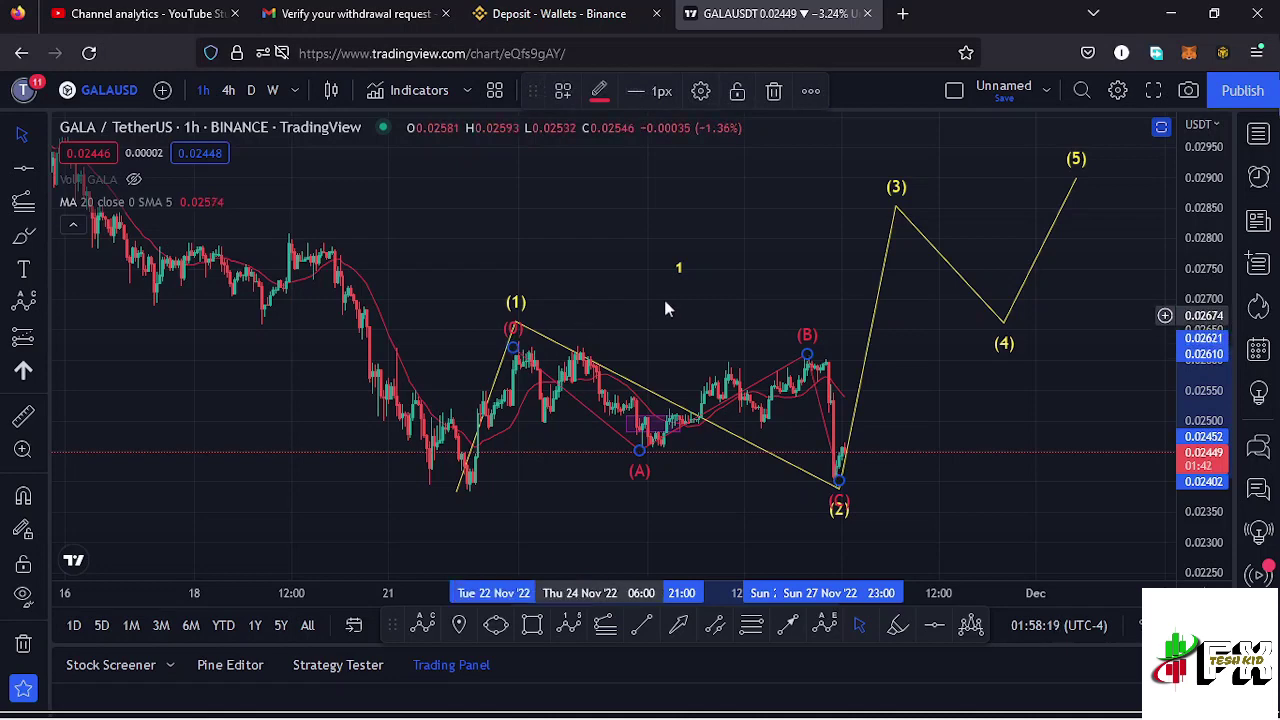
pyautogui.scroll(2, 745, 300)
pyautogui.click(738, 302)
pyautogui.moveTo(738, 302); pyautogui.dragTo(669, 297)
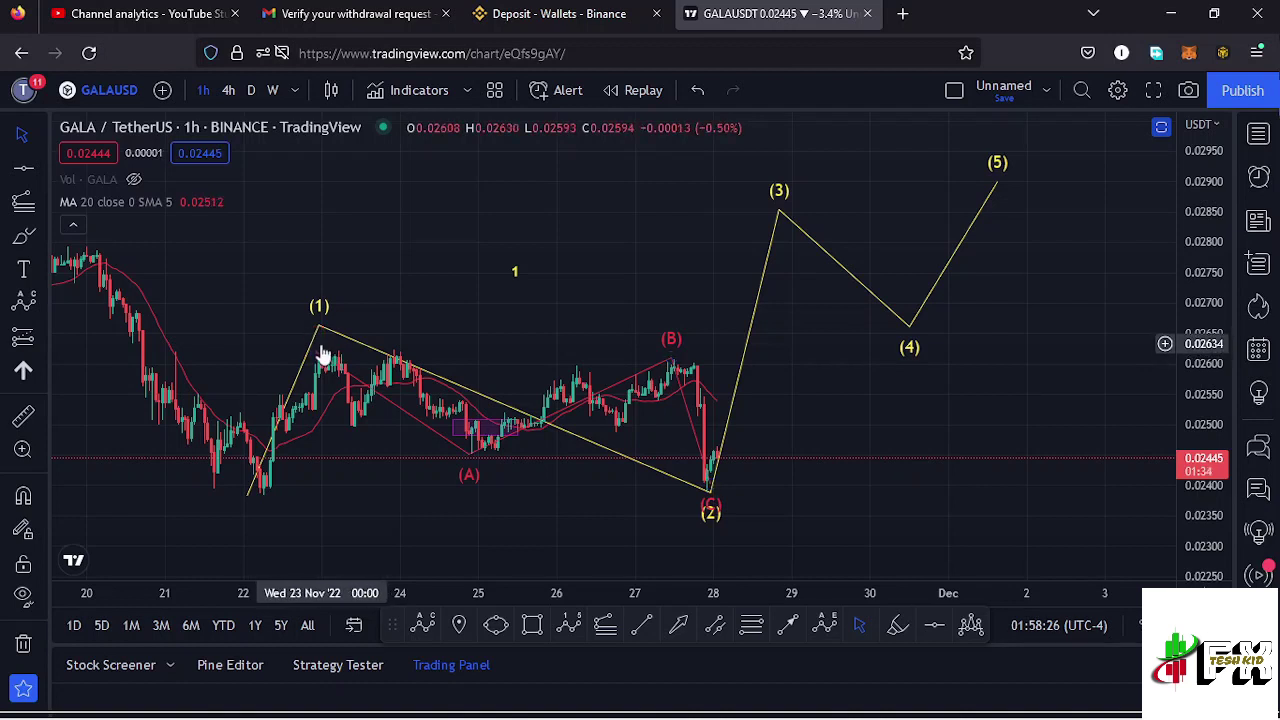
pyautogui.moveTo(780, 212); pyautogui.dragTo(845, 212)
pyautogui.moveTo(710, 493); pyautogui.dragTo(717, 486)
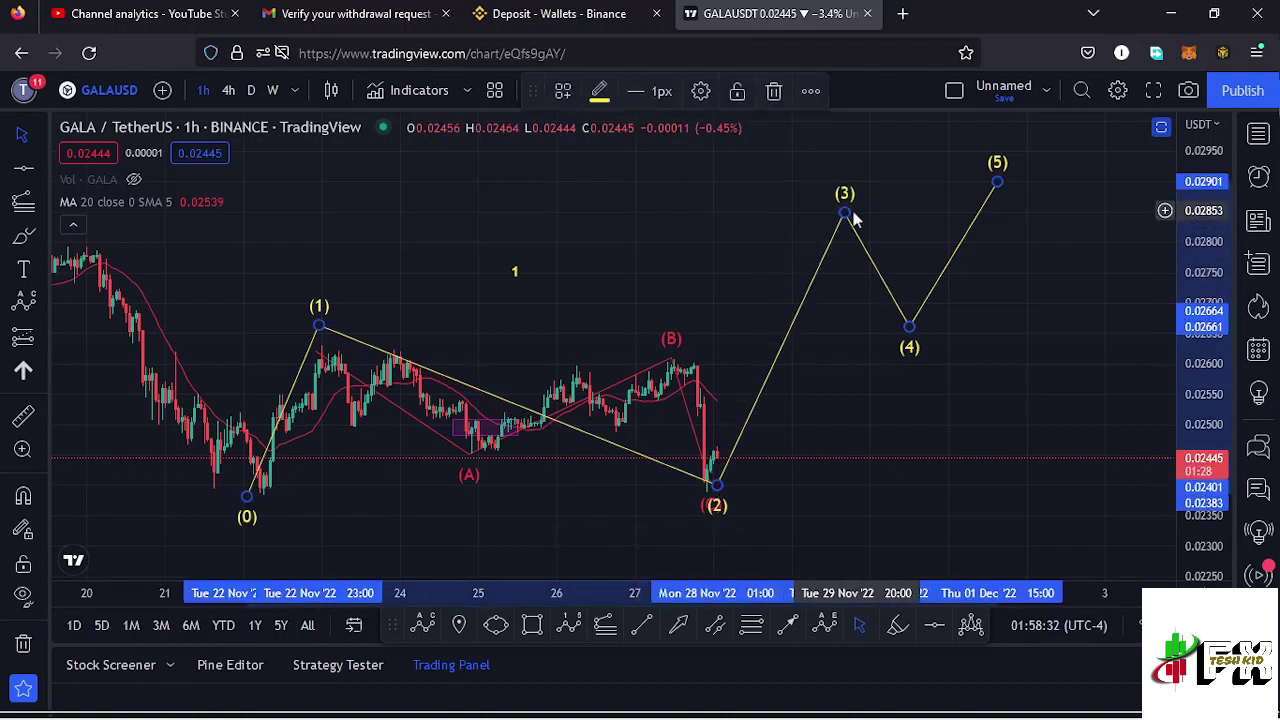
pyautogui.scroll(-2, 650, 395)
pyautogui.moveTo(705, 503); pyautogui.dragTo(659, 480)
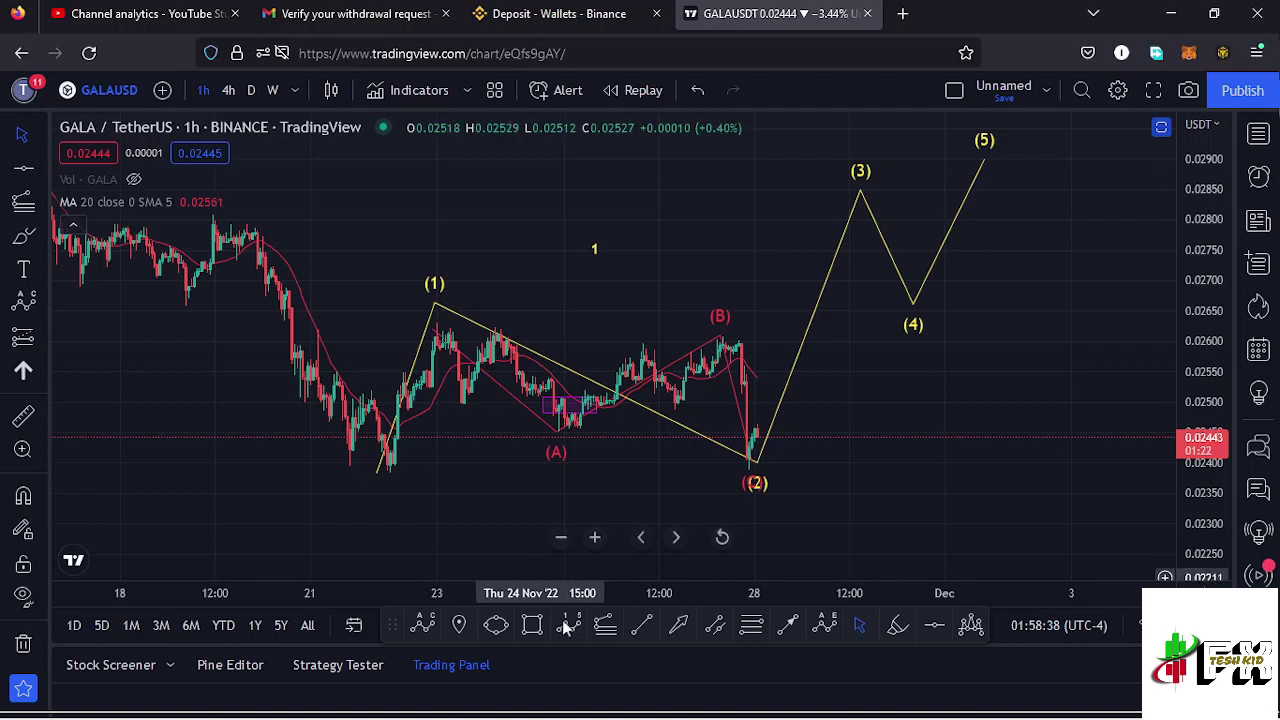
# Draw a trend-based Fib extension across waves (0), (1), (2), from 0.02390 to 0.02635
pyautogui.click(607, 626)
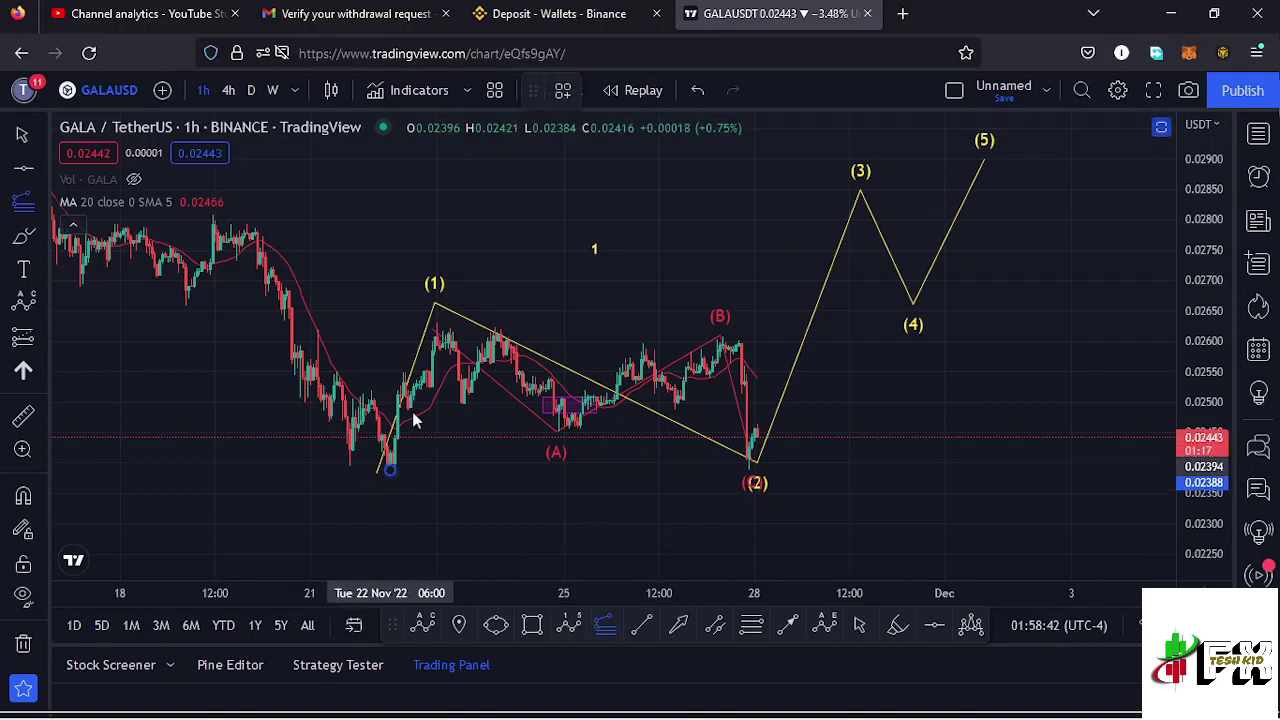
pyautogui.click(434, 323)
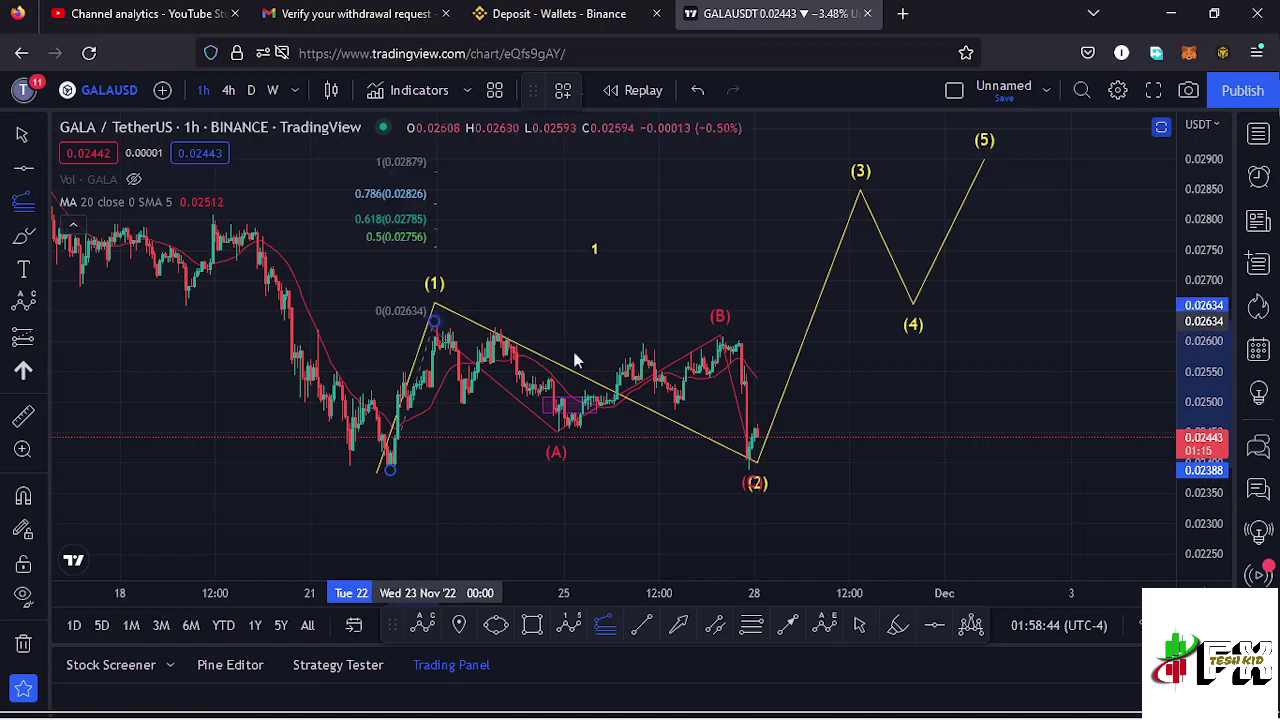
pyautogui.click(1011, 469)
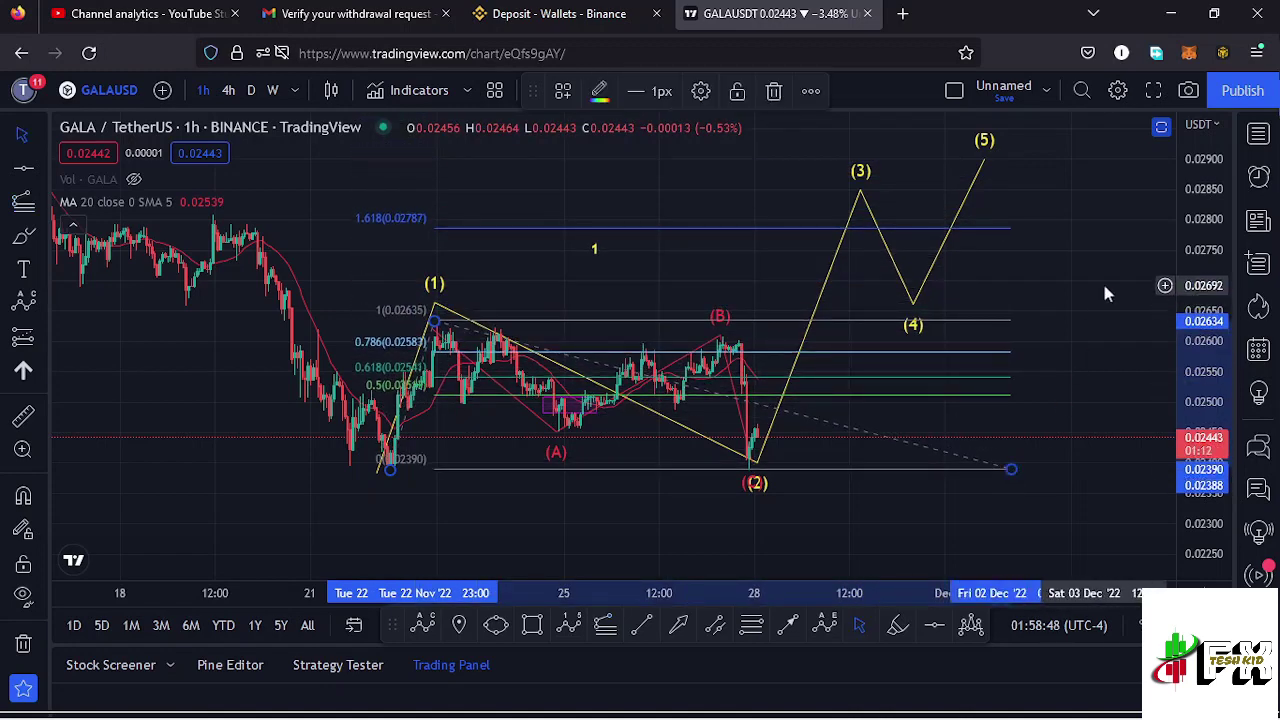
pyautogui.click(1103, 279)
# Drop yellow wave (3) onto the 1.618 extension level at 0.02787
pyautogui.moveTo(1103, 279); pyautogui.dragTo(1074, 282)
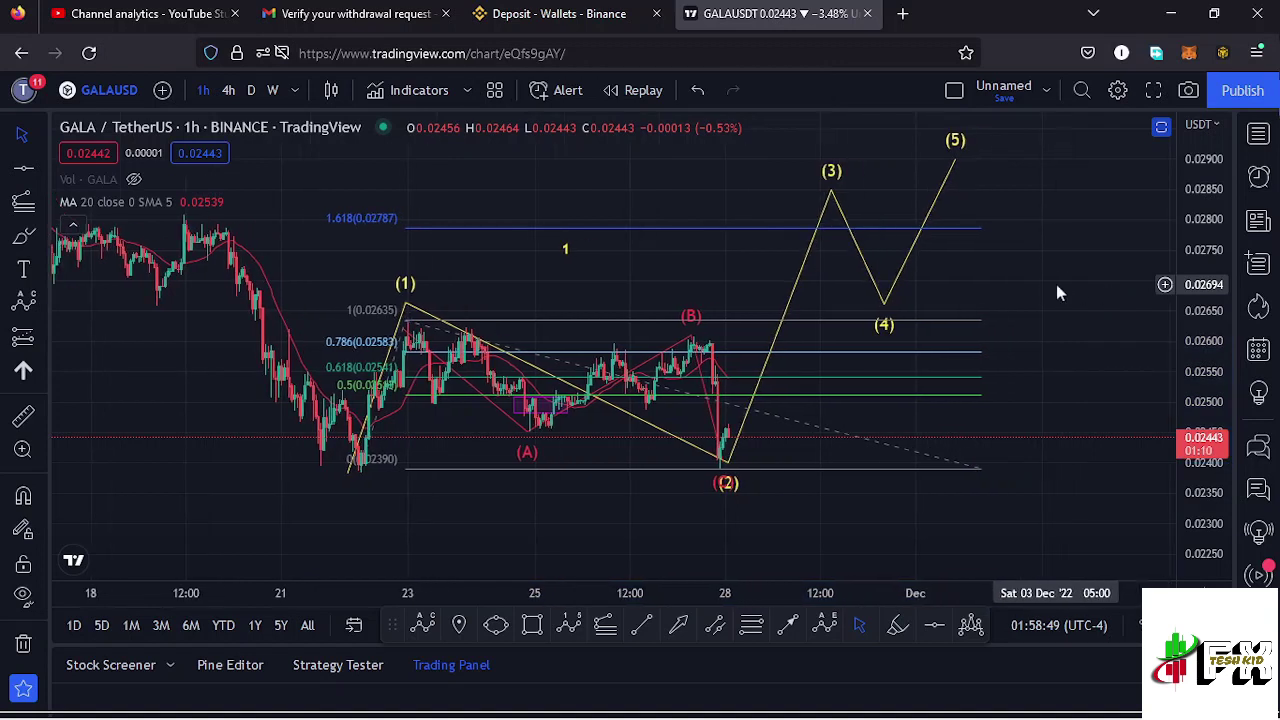
pyautogui.click(834, 192)
pyautogui.moveTo(830, 193); pyautogui.dragTo(816, 222)
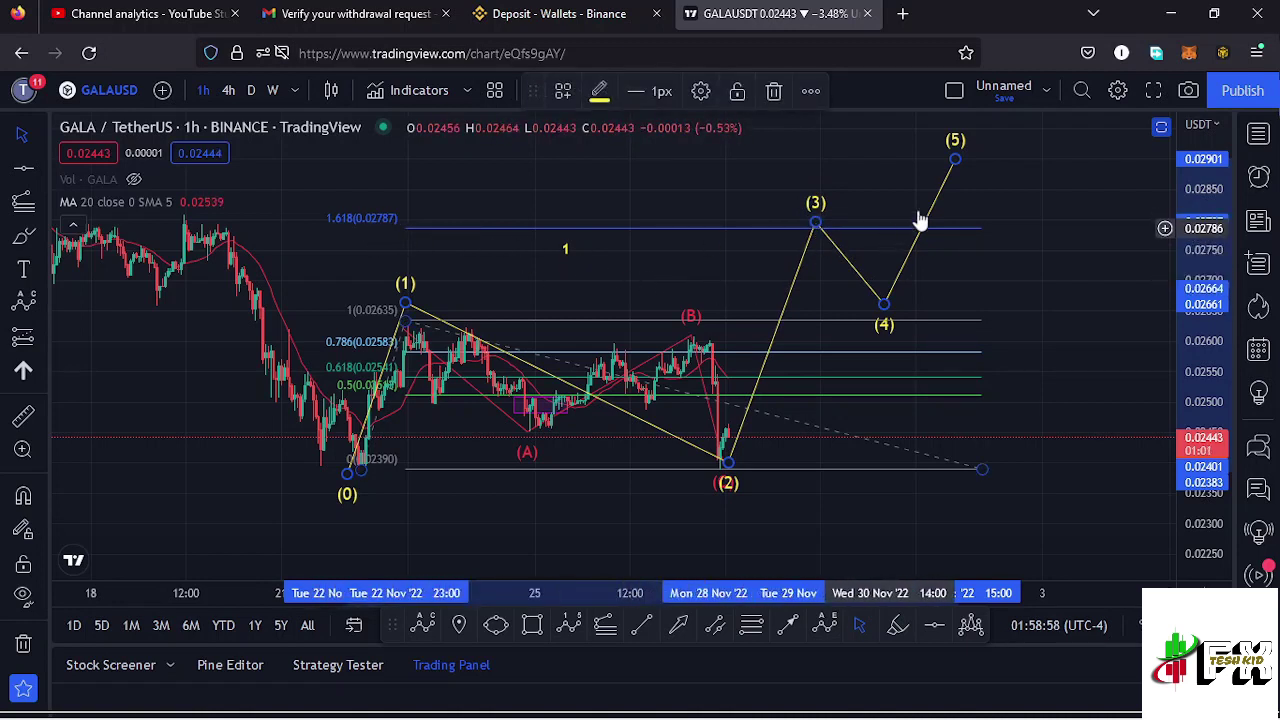
# Restore the RSI and MACD panes, then briefly enlarge the RSI pane and return it to normal size
pyautogui.click(1161, 128)
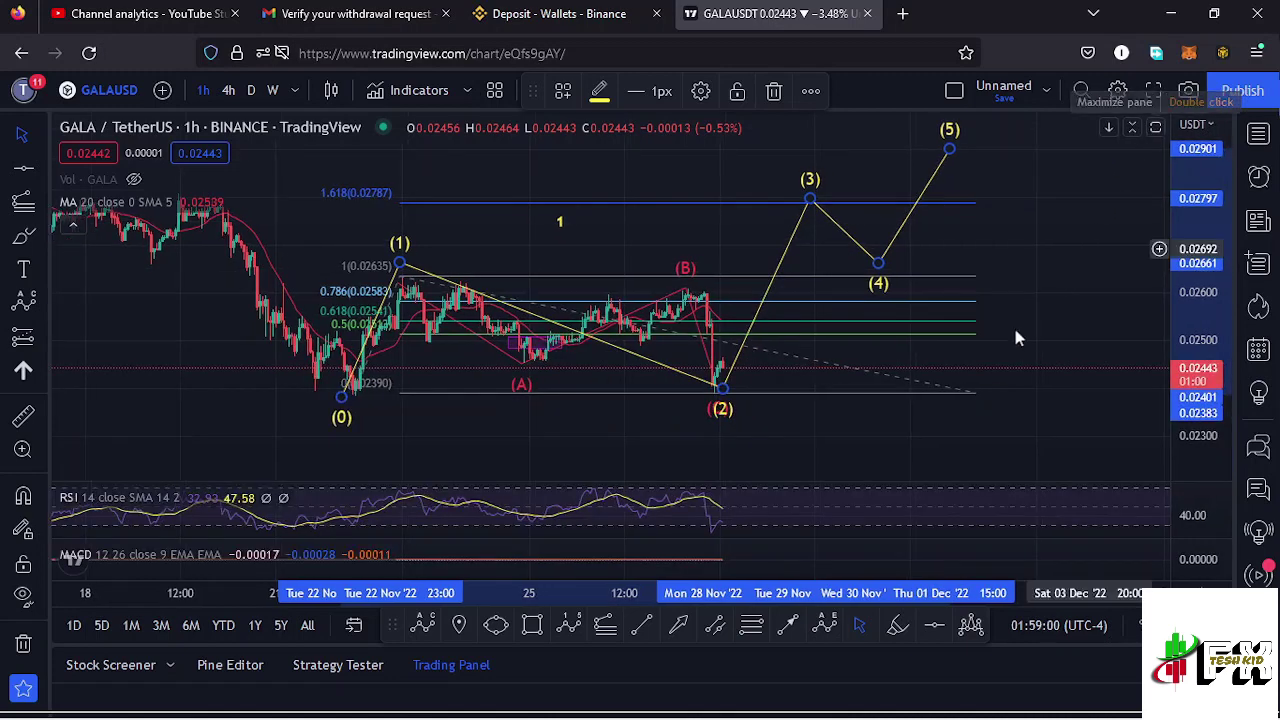
pyautogui.click(1156, 499)
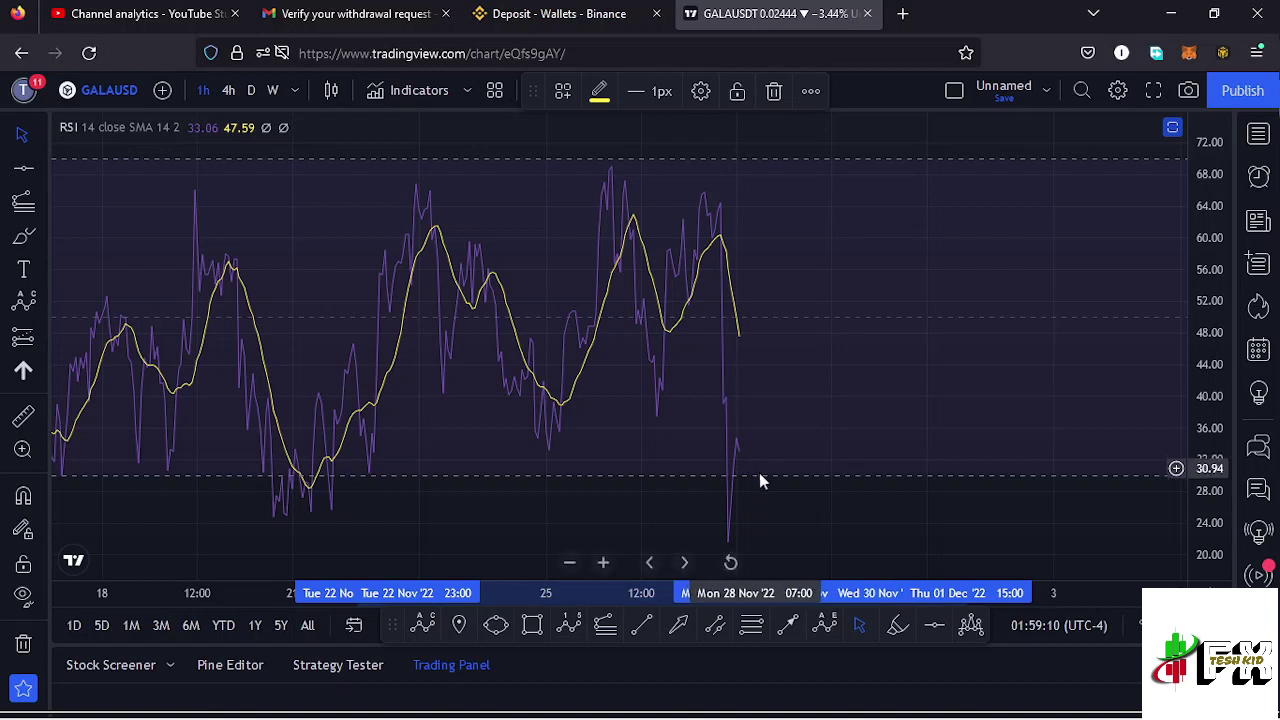
pyautogui.click(1173, 128)
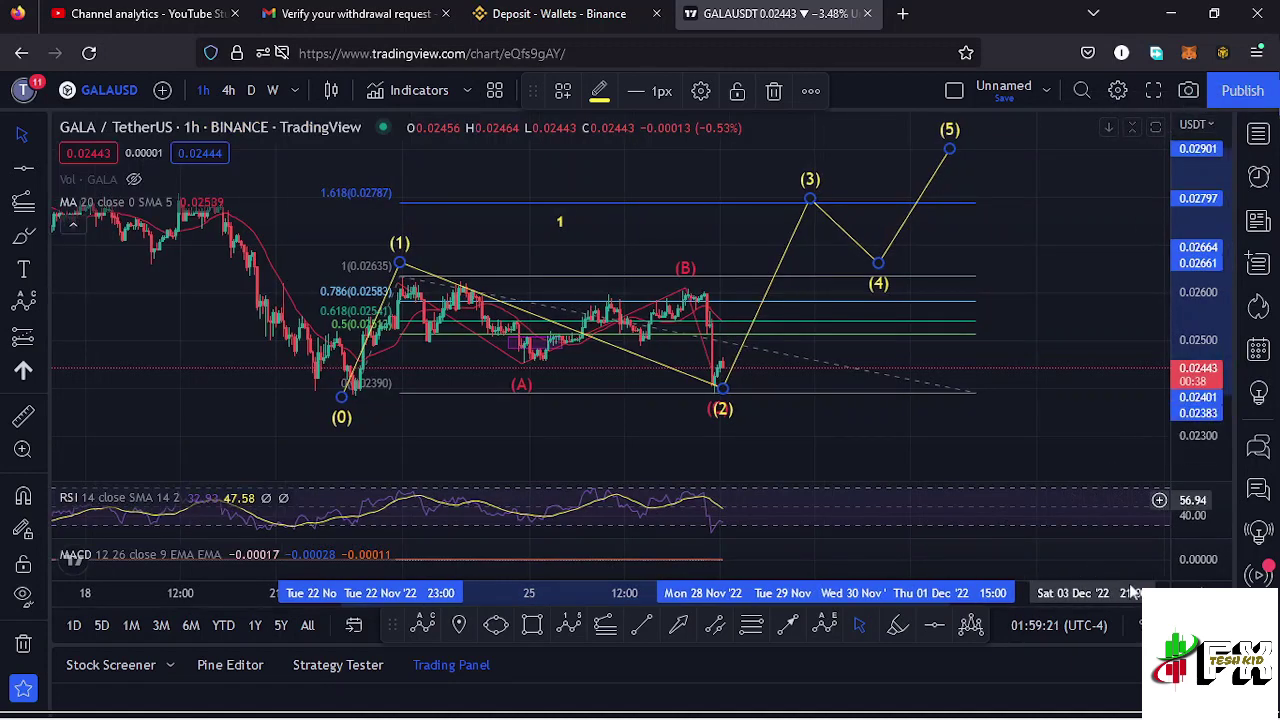
# Enlarge the MACD pane, stretch its scale and show more history, then return it to normal size
pyautogui.click(1156, 557)
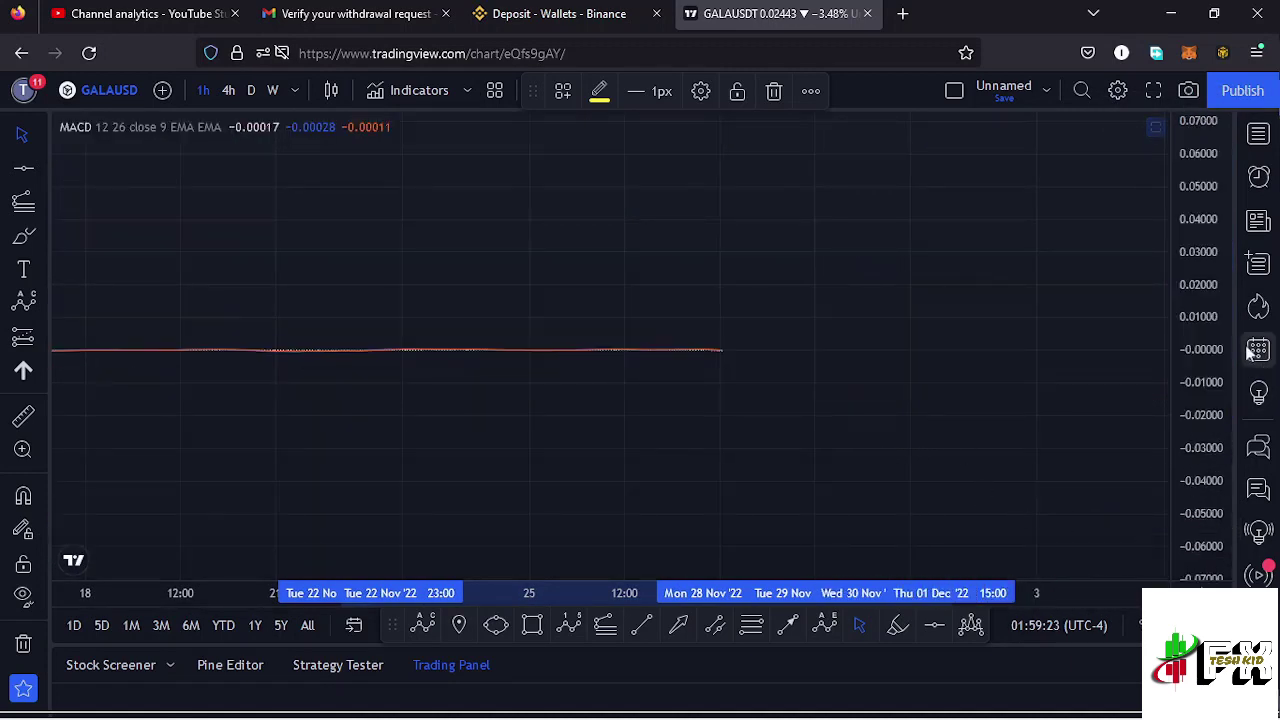
pyautogui.moveTo(1192, 370); pyautogui.dragTo(1199, 360)
pyautogui.scroll(3, 609, 381)
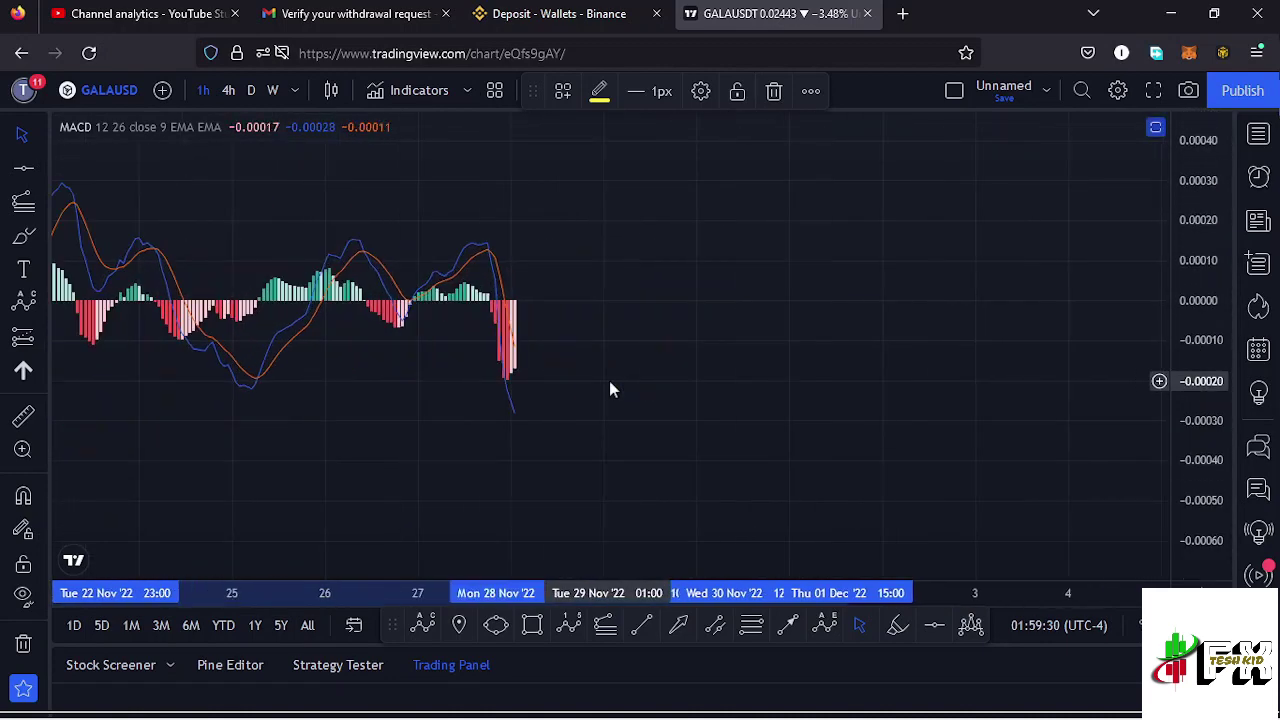
pyautogui.moveTo(573, 388); pyautogui.dragTo(852, 395)
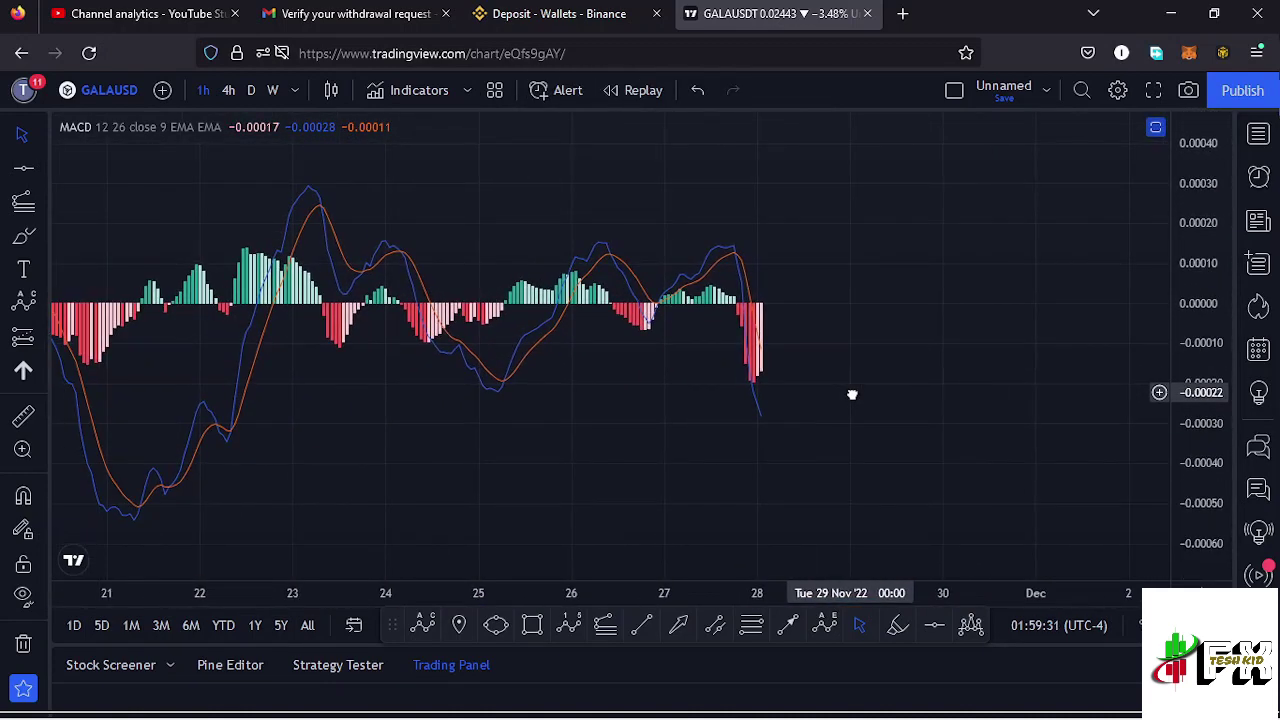
pyautogui.click(1155, 128)
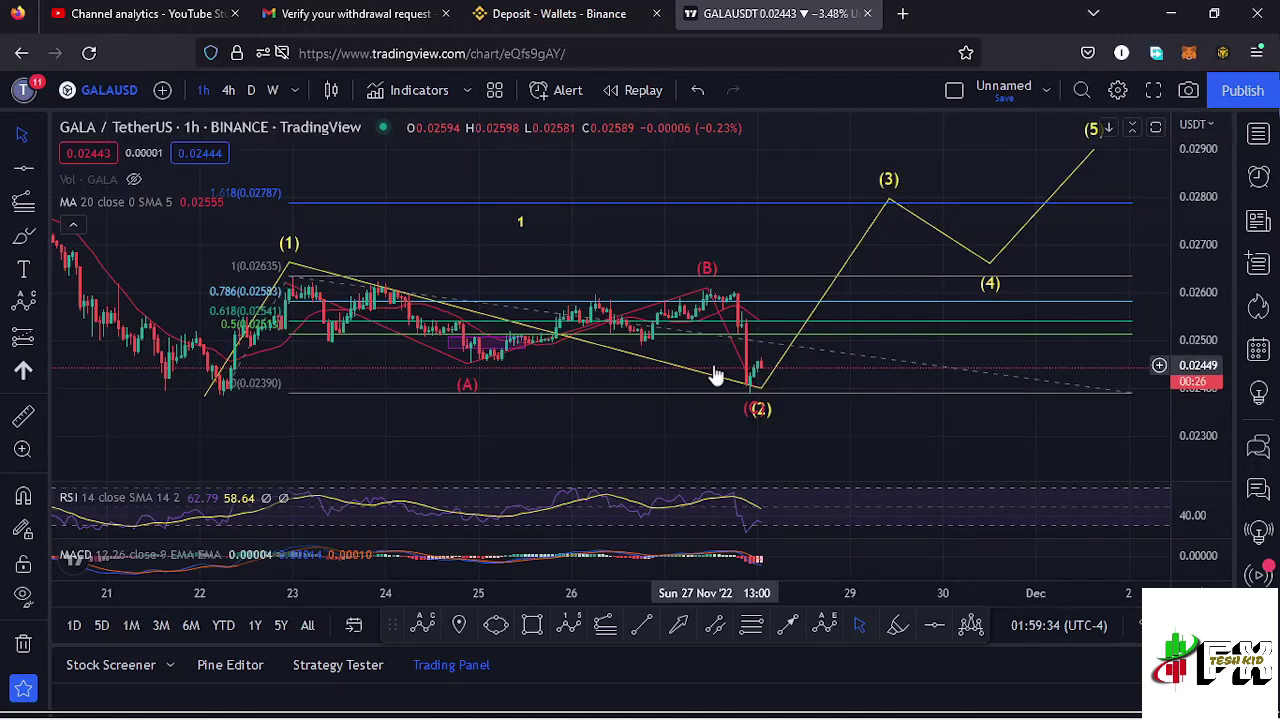